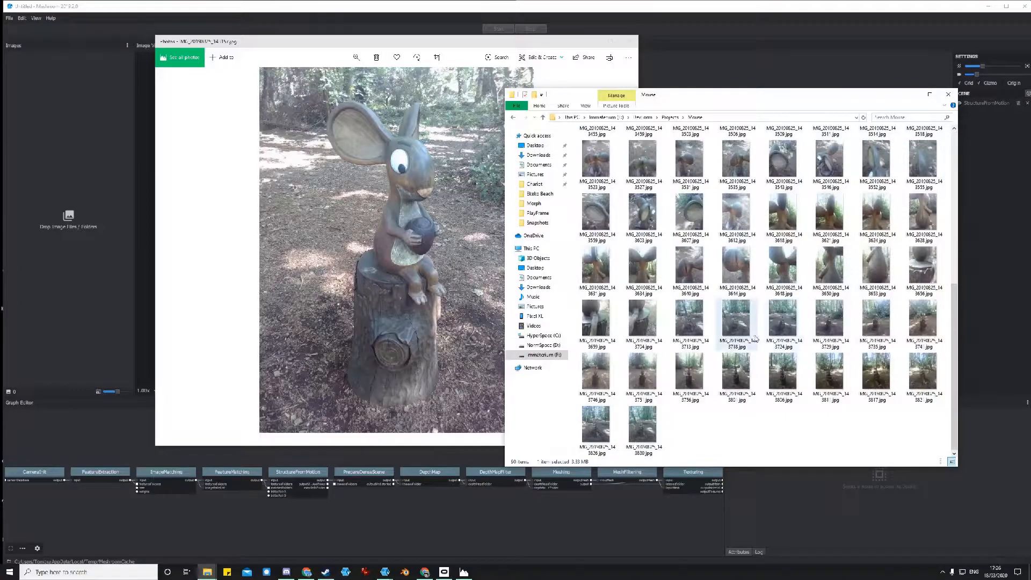
Review the full-figure photos in the Mouse folder one by one, checking the camera angles all around the mouse sculpture
key("Home")
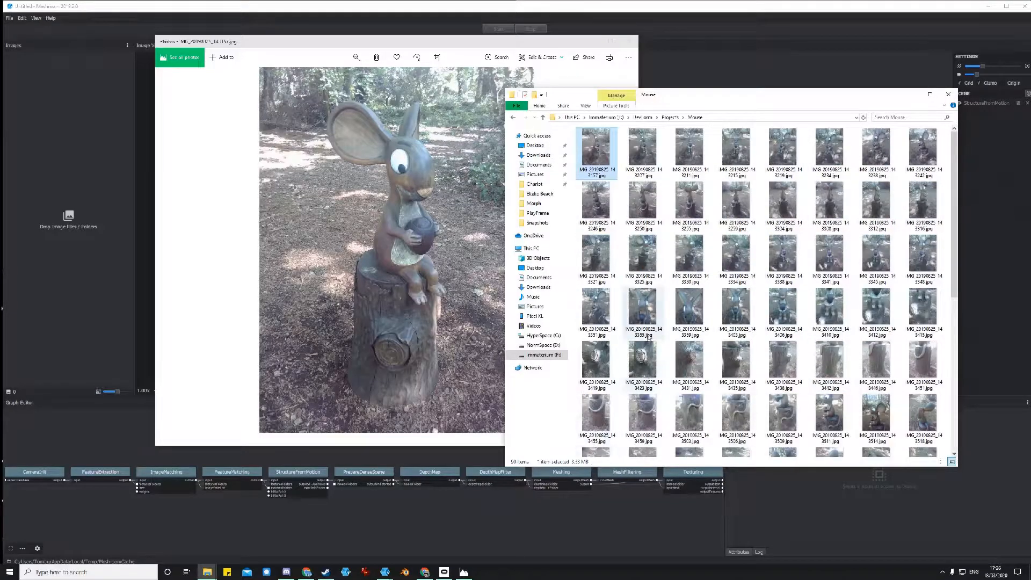
left_click_drag(752, 88, 832, 79)
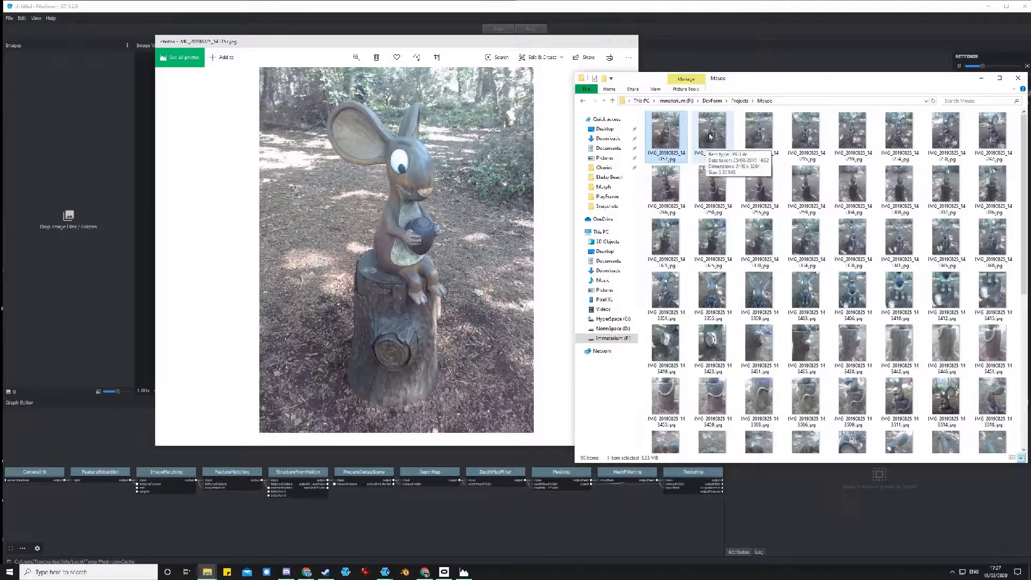
left_click(710, 136)
left_click(547, 173)
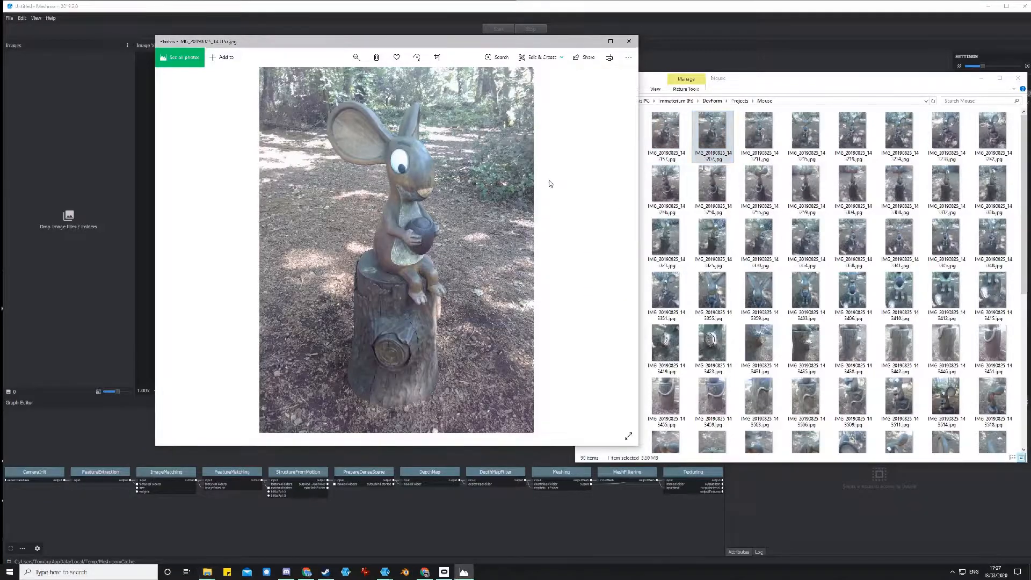
key("Right")
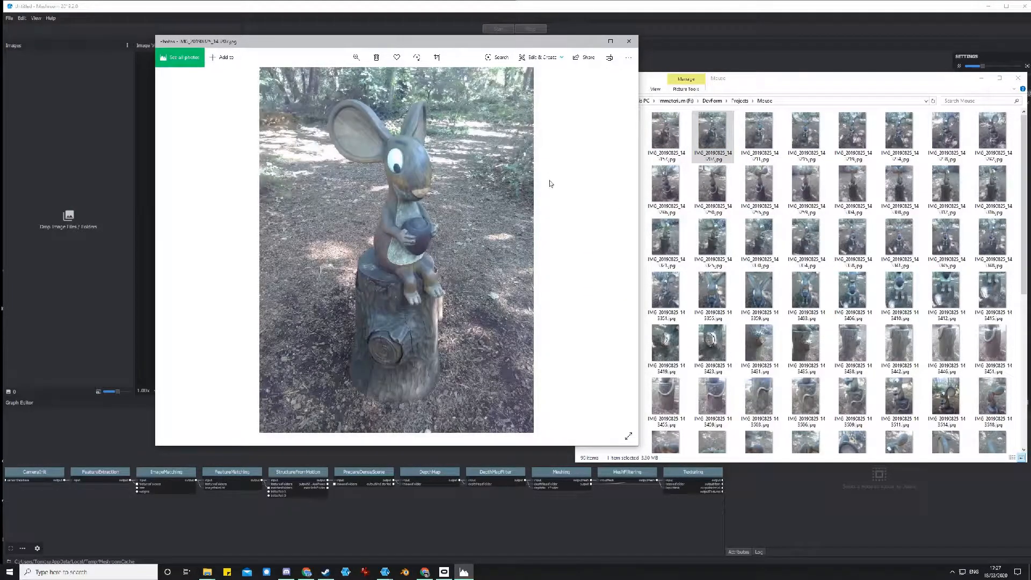
key("Right")
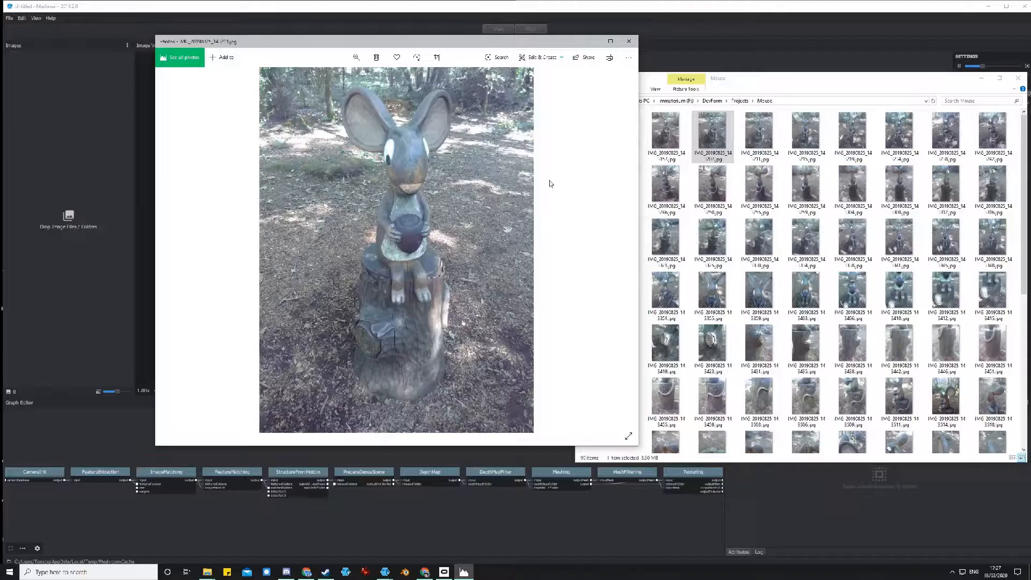
key("Right")
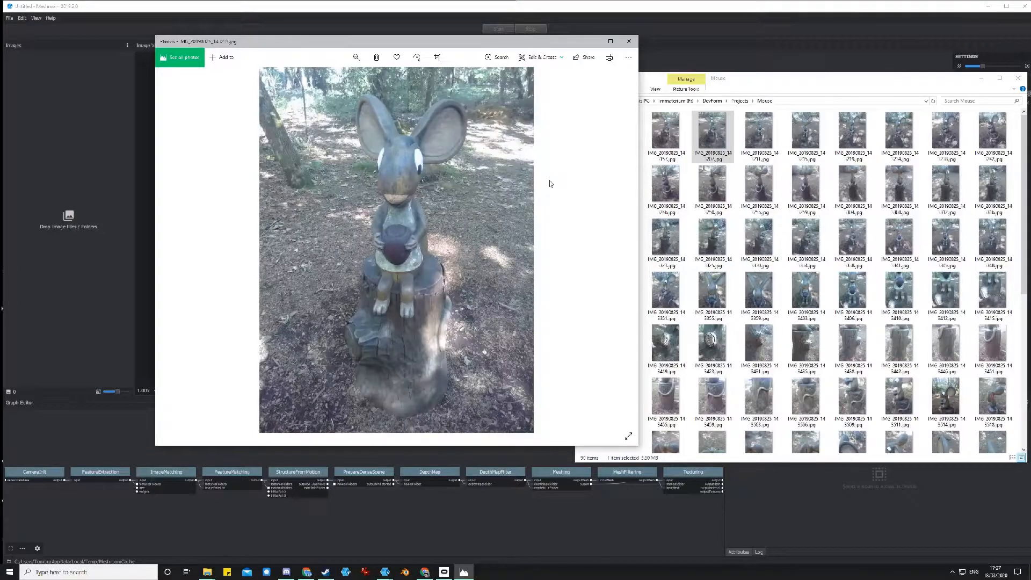
key("Right")
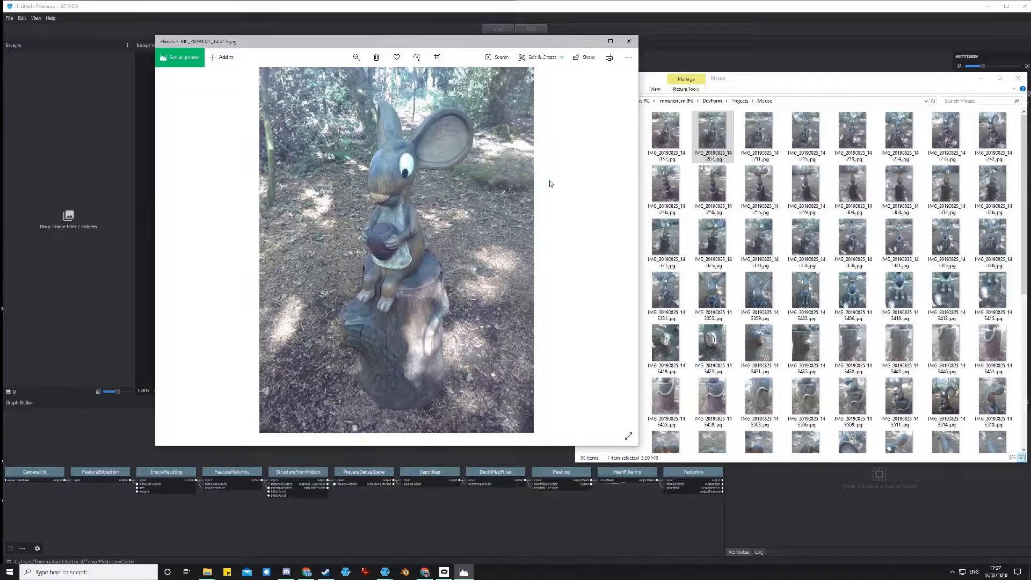
key("Right")
key("Right")
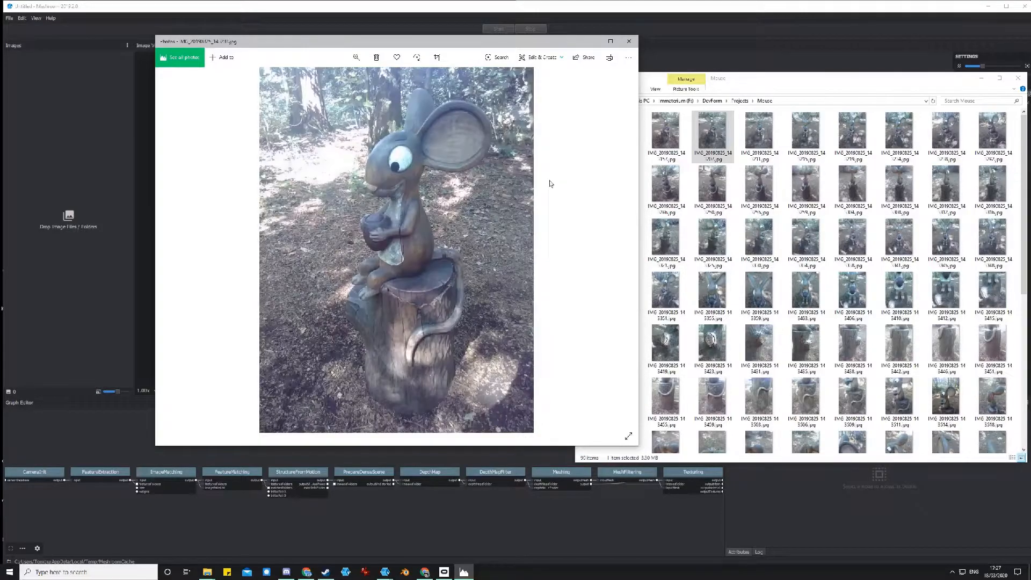
key("Right")
key("Right")
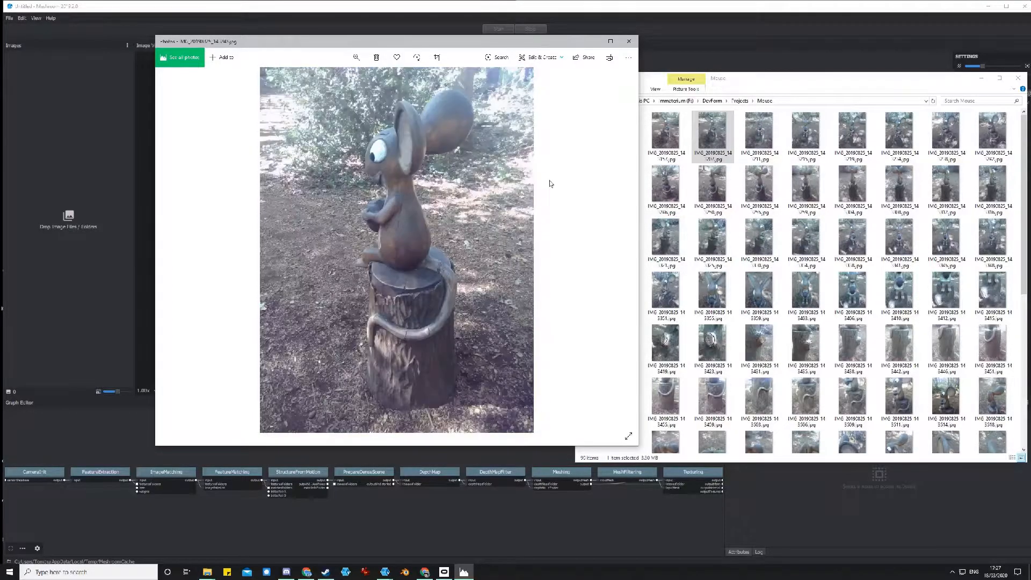
key("Right")
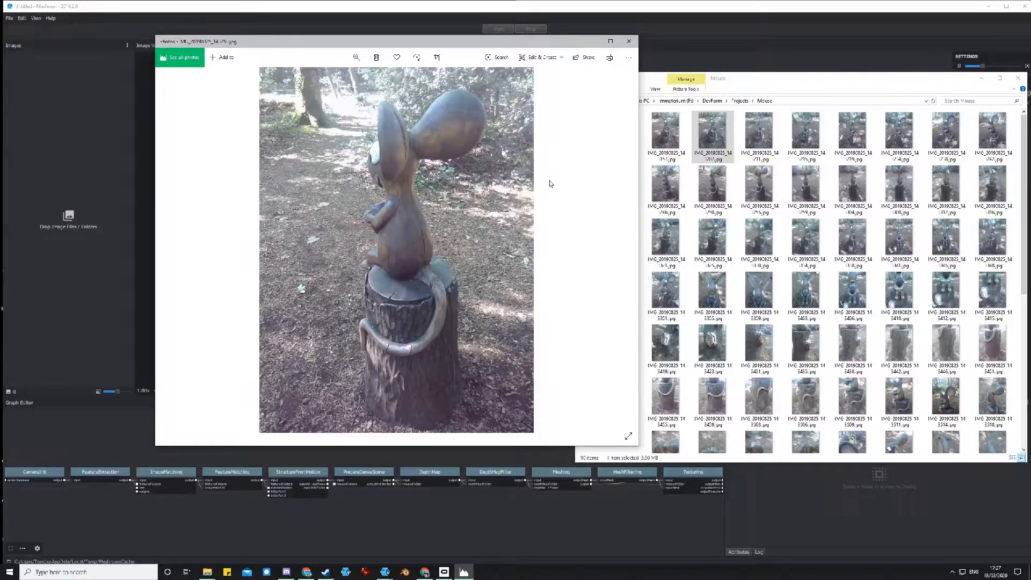
key("Right")
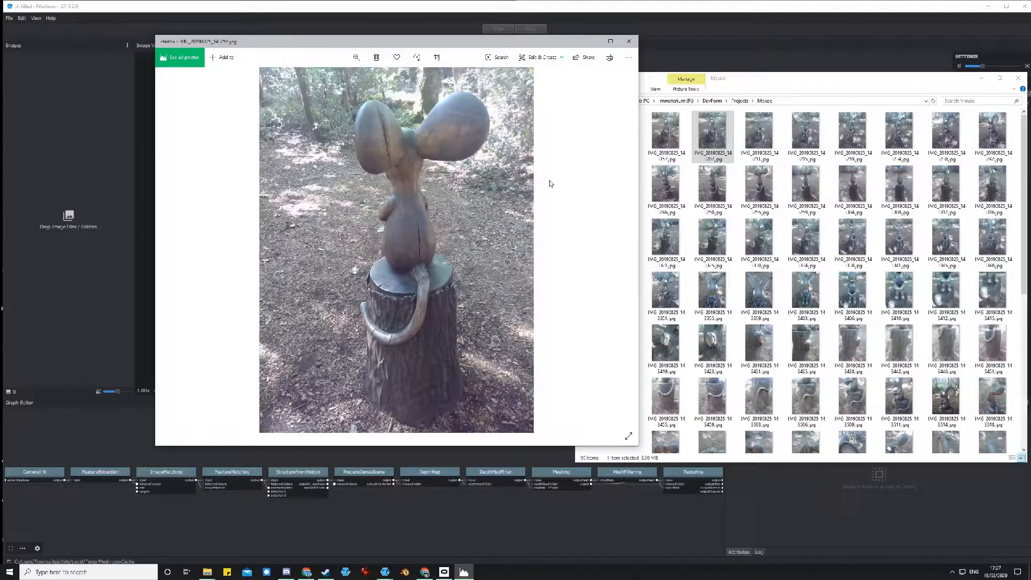
key("Right")
key("Right")
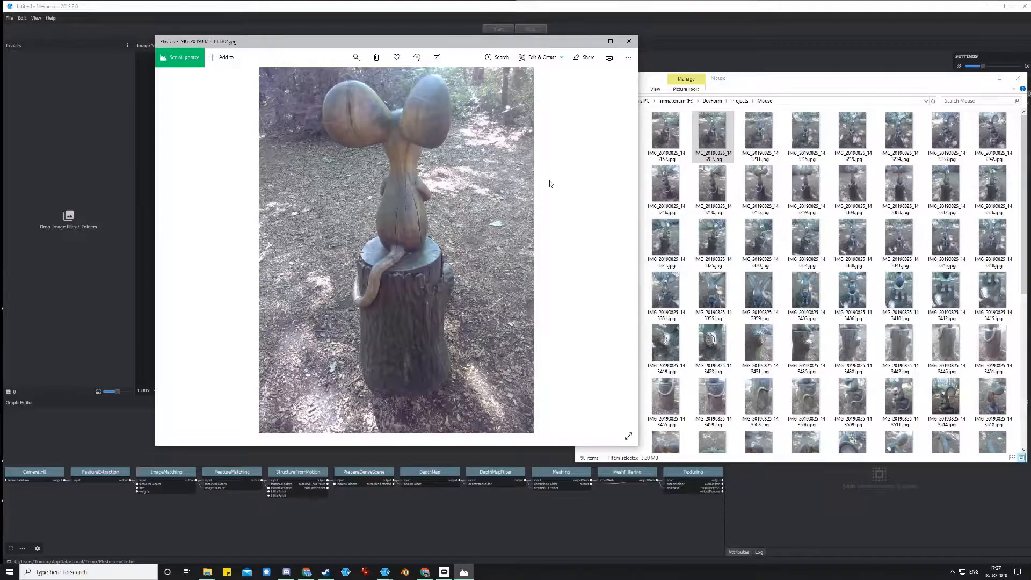
key("Right")
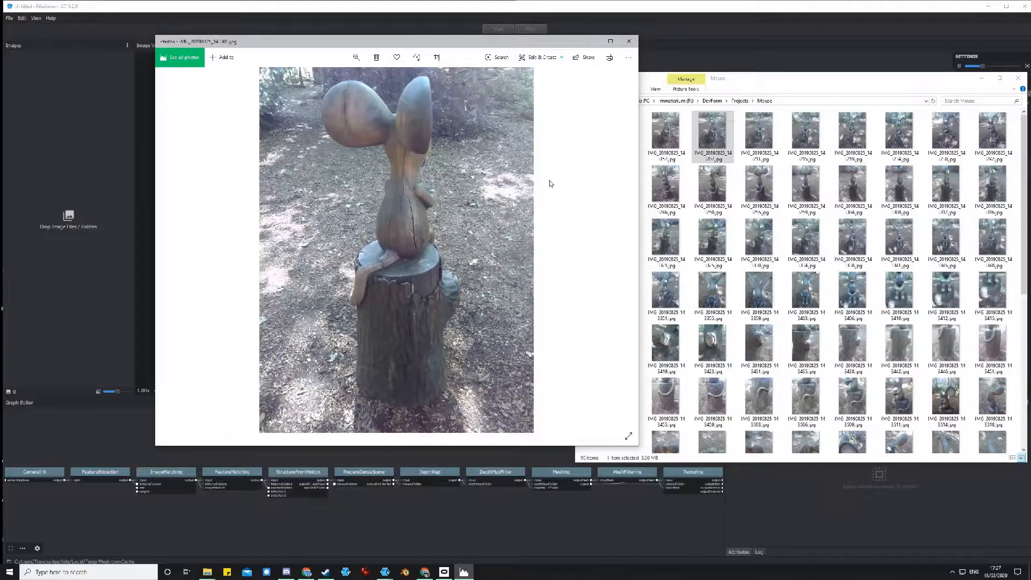
key("Right")
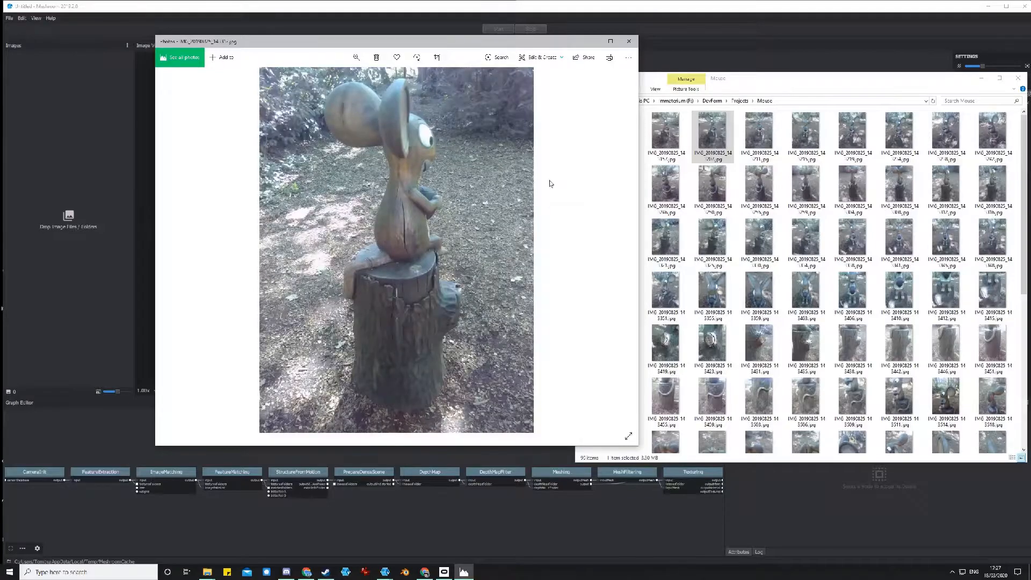
key("Right")
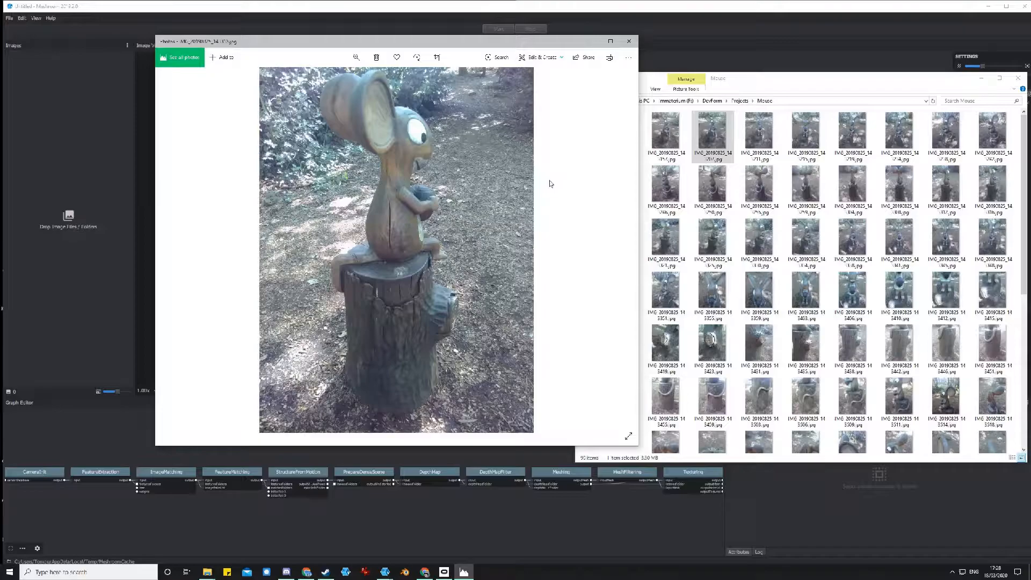
key("Right")
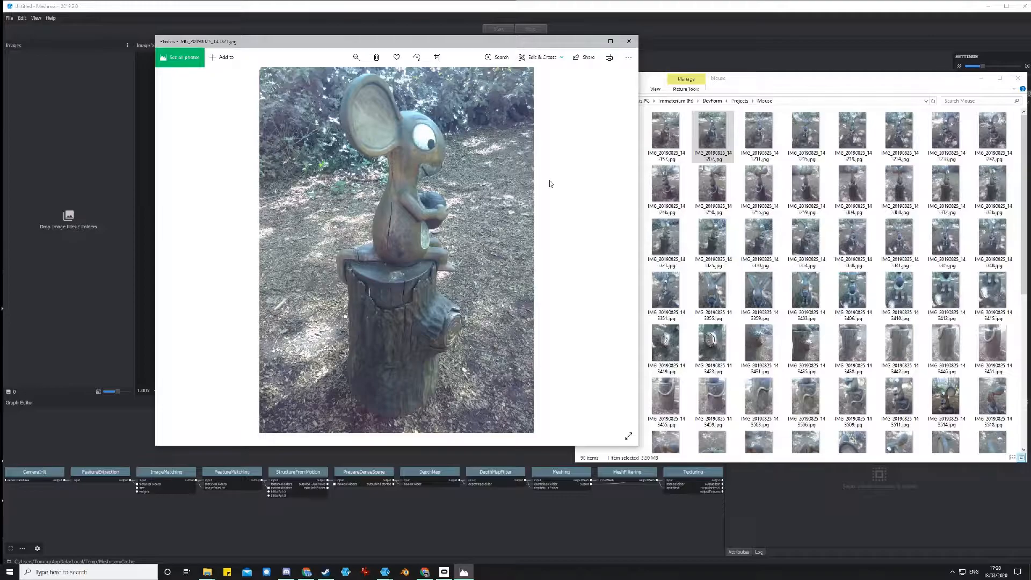
key("Right")
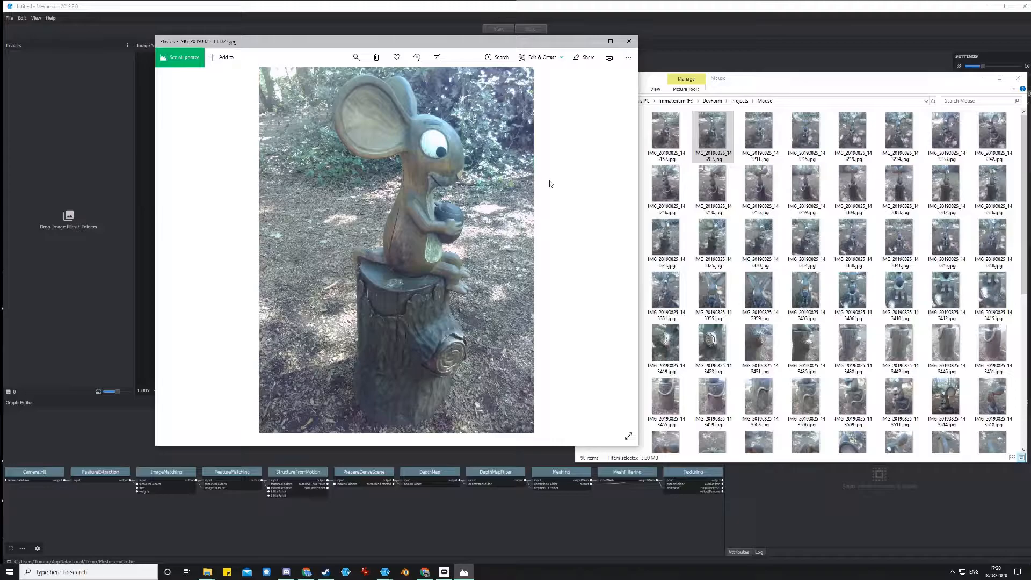
key("Right")
key("Right")
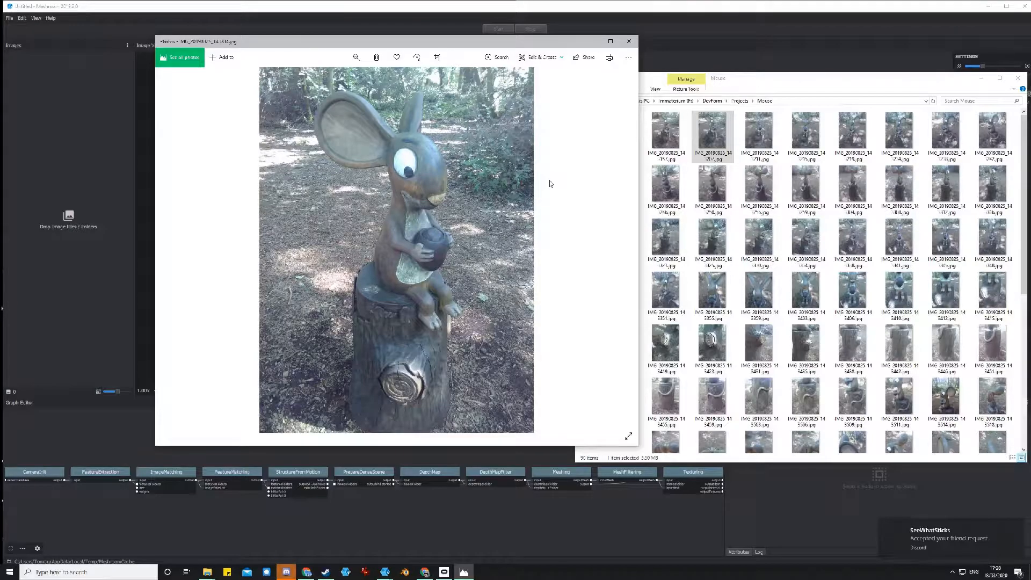
key("Right")
key("Right")
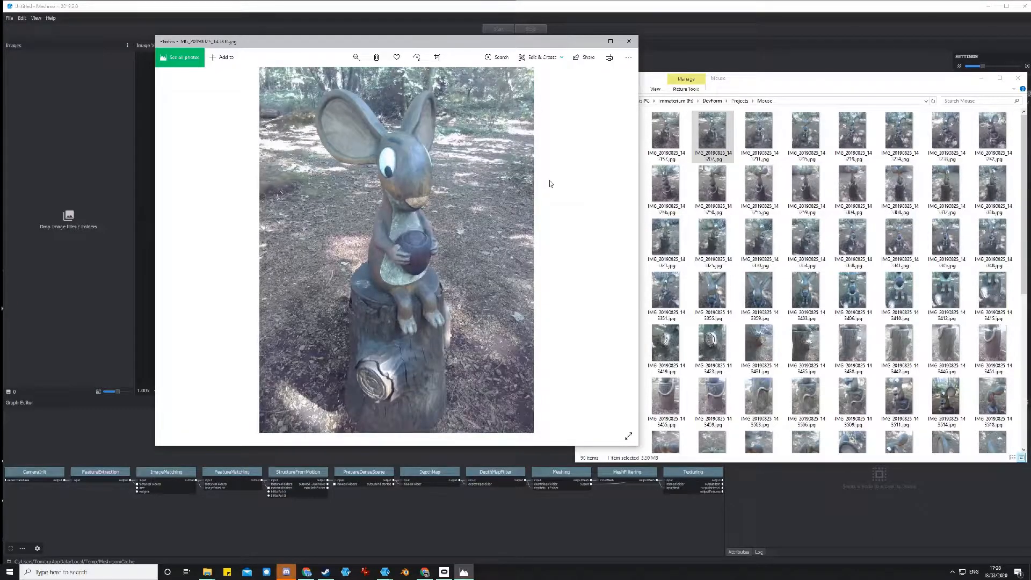
key("Right")
key("Right")
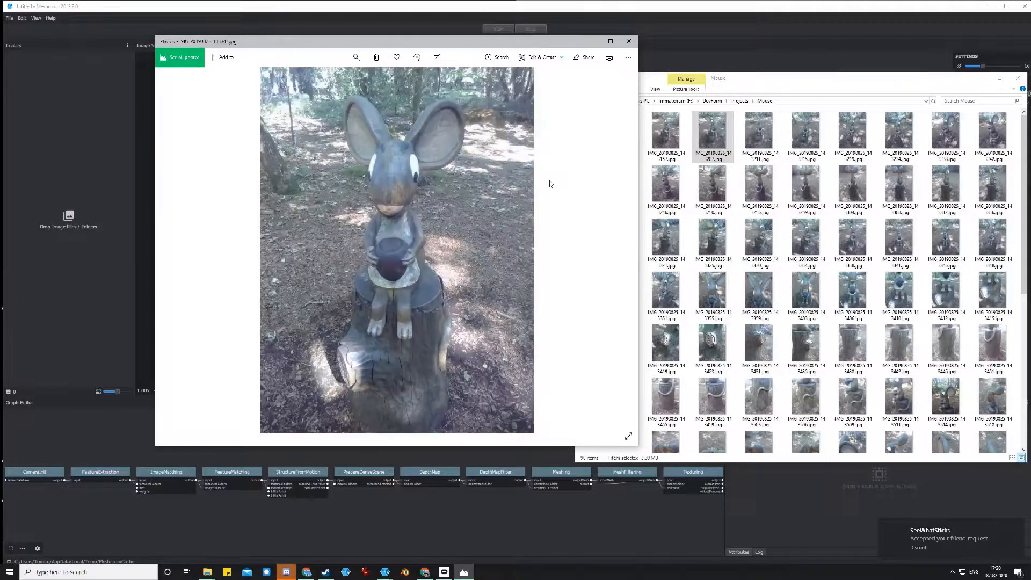
key("Right")
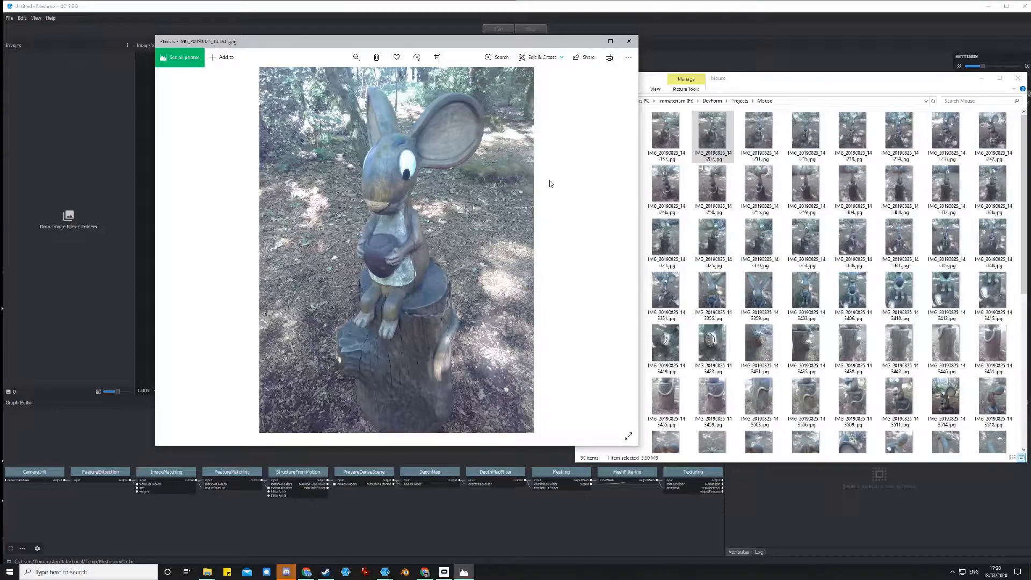
key("Right")
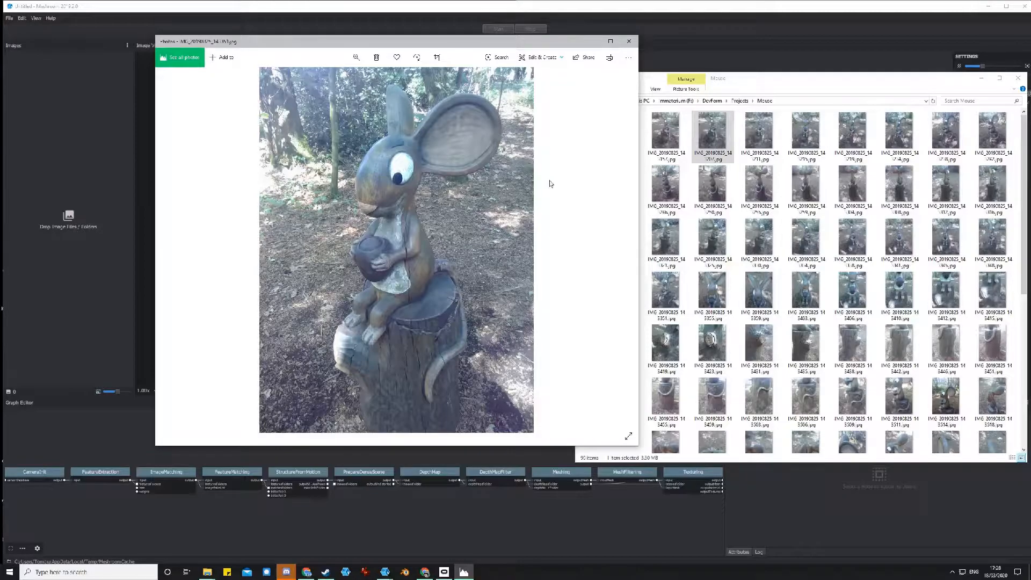
Examine the close-up photos of the sculpture's head, body and tree stump, and return to the full-figure shot
key("Right")
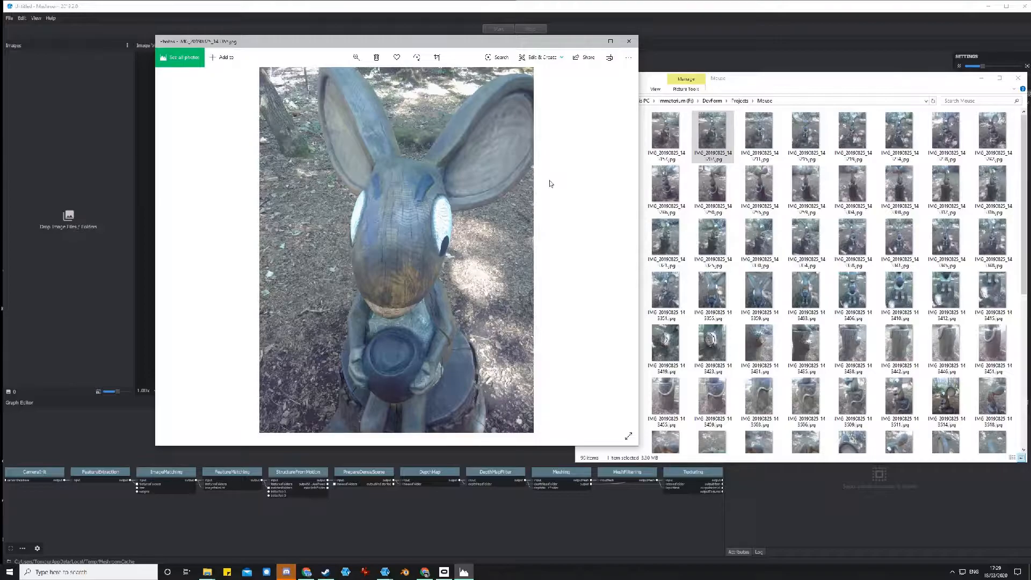
key("Right")
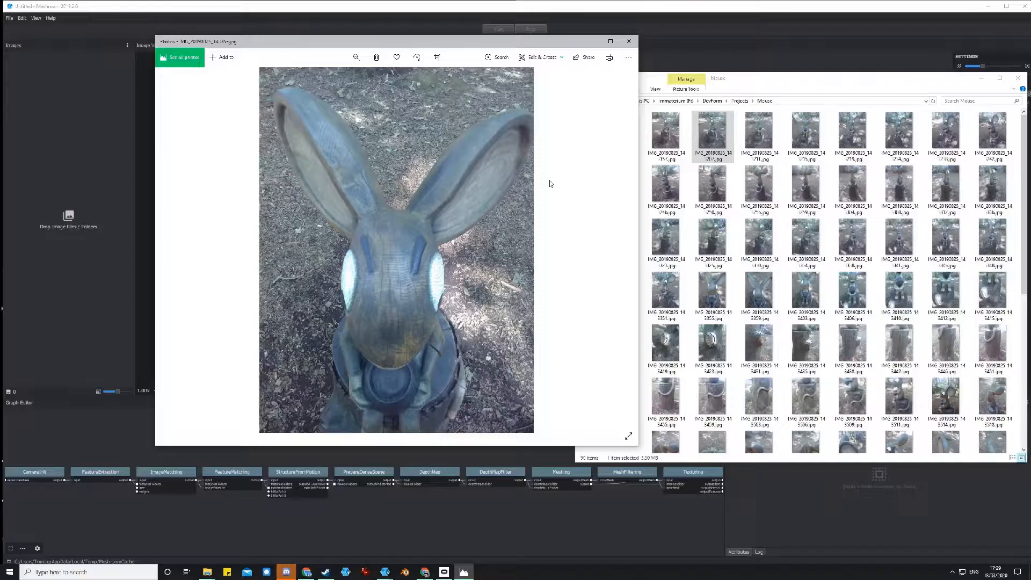
key("Right")
key("Right")
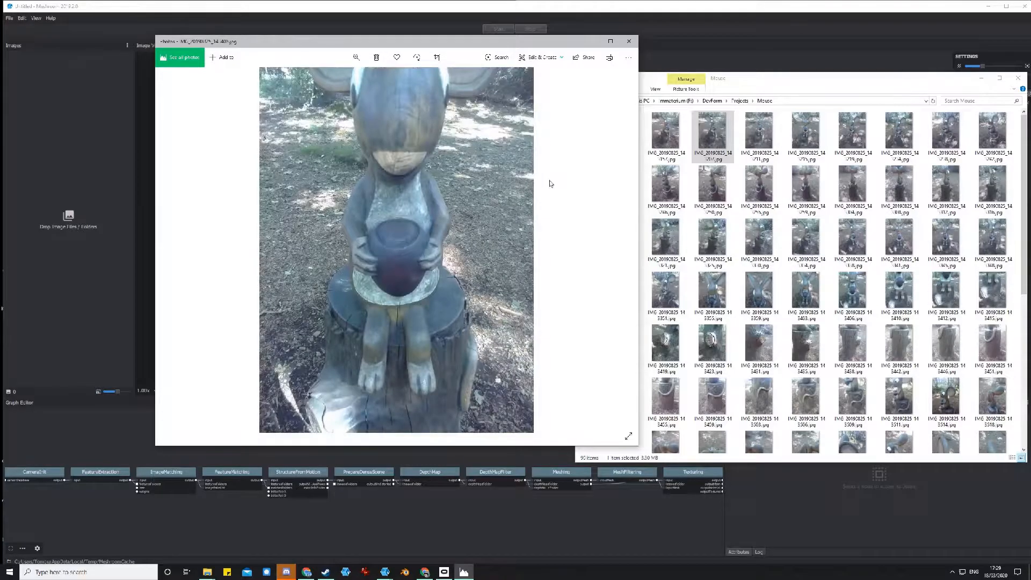
key("Right")
key("Right")
key("Right")
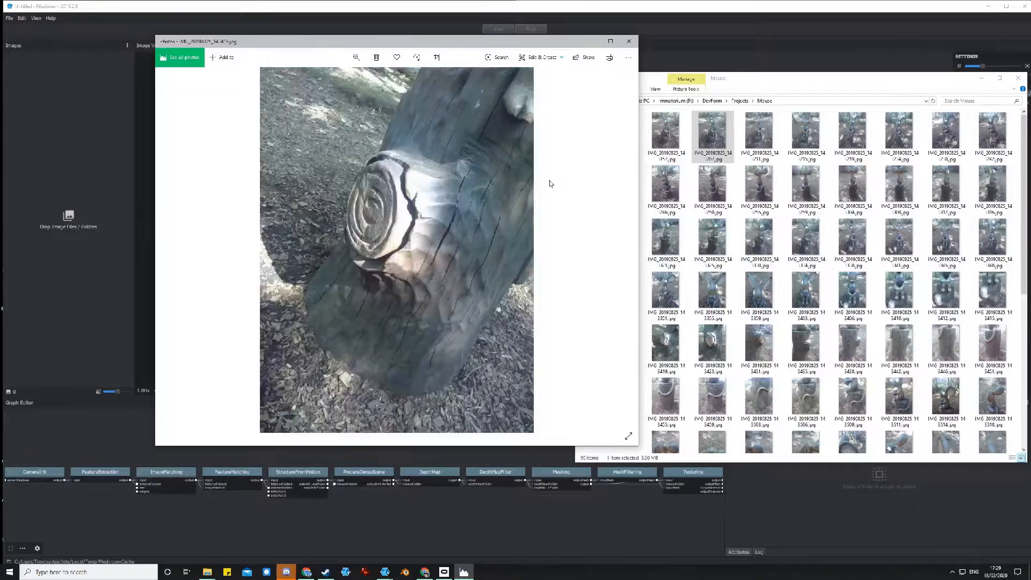
key("Right")
key("Right")
key("Right")
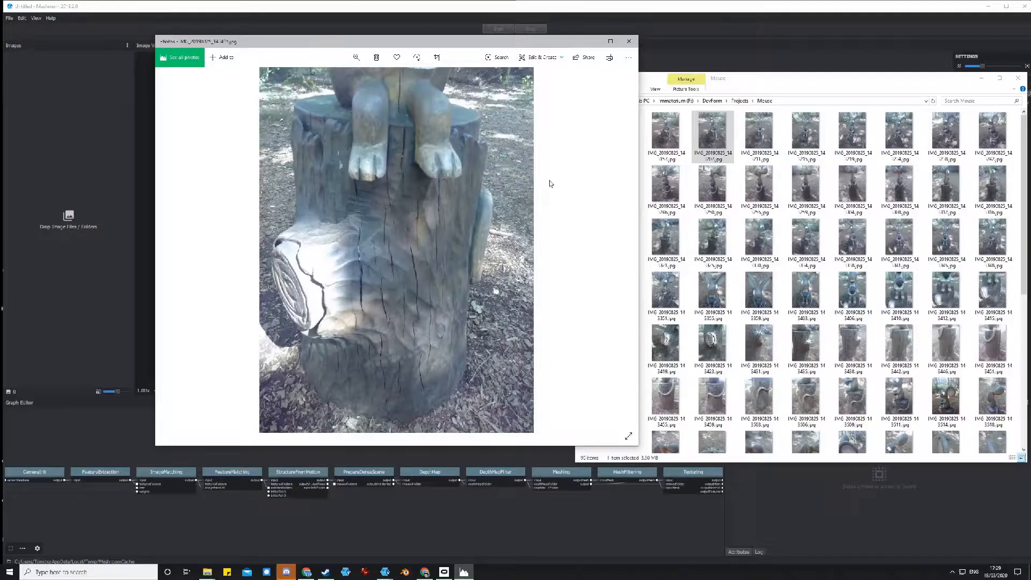
key("Right")
key("Right")
key("Right")
key("Right")
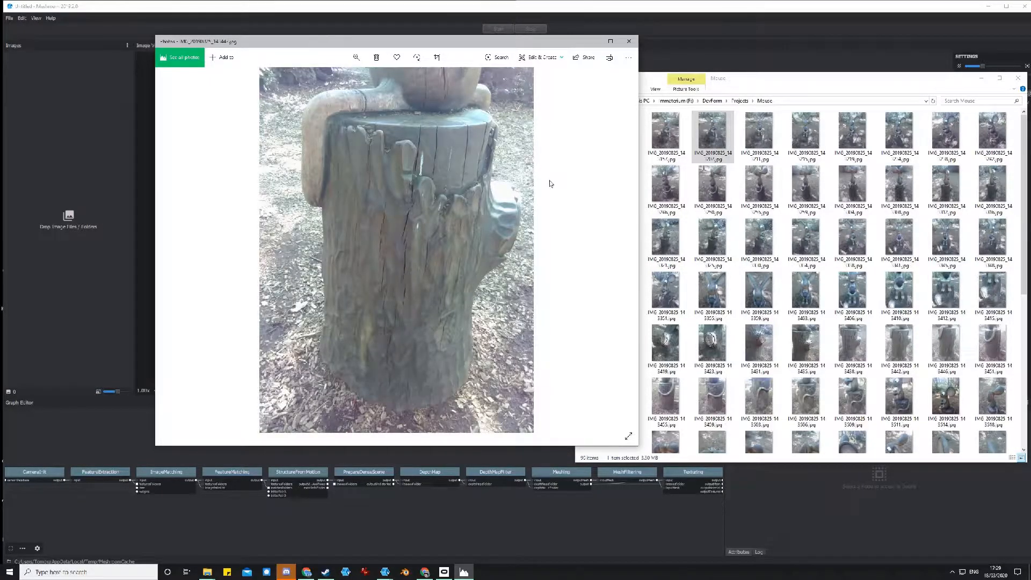
key("Right")
key("Right")
key("Right")
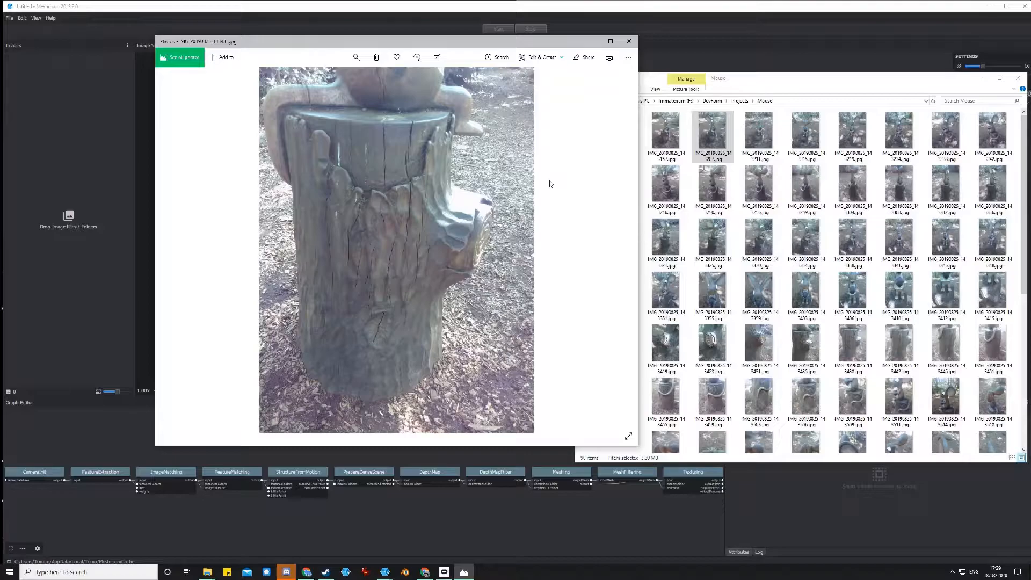
key("Right")
key("Right")
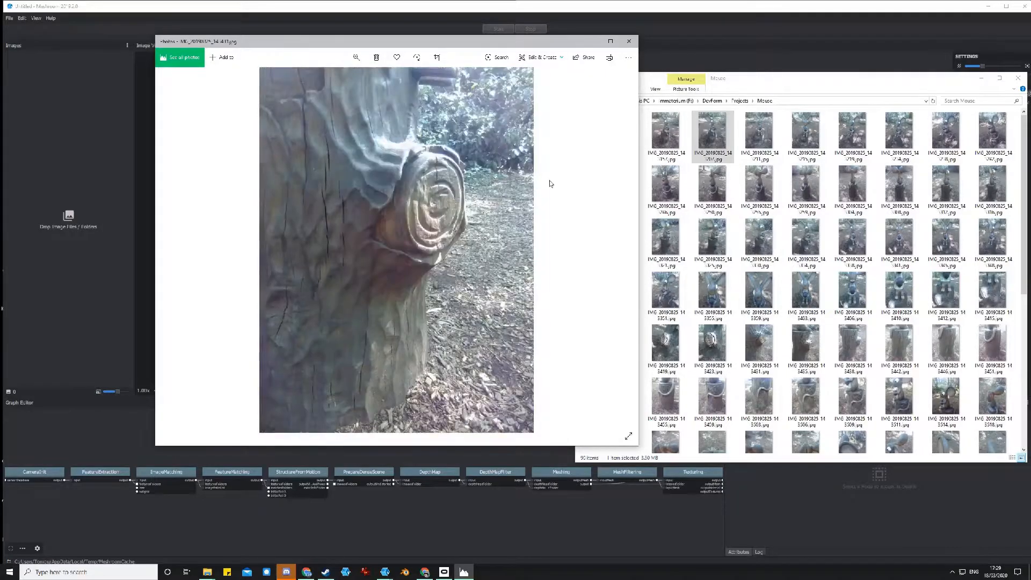
key("Right")
key("Right")
key("Right")
key("Right")
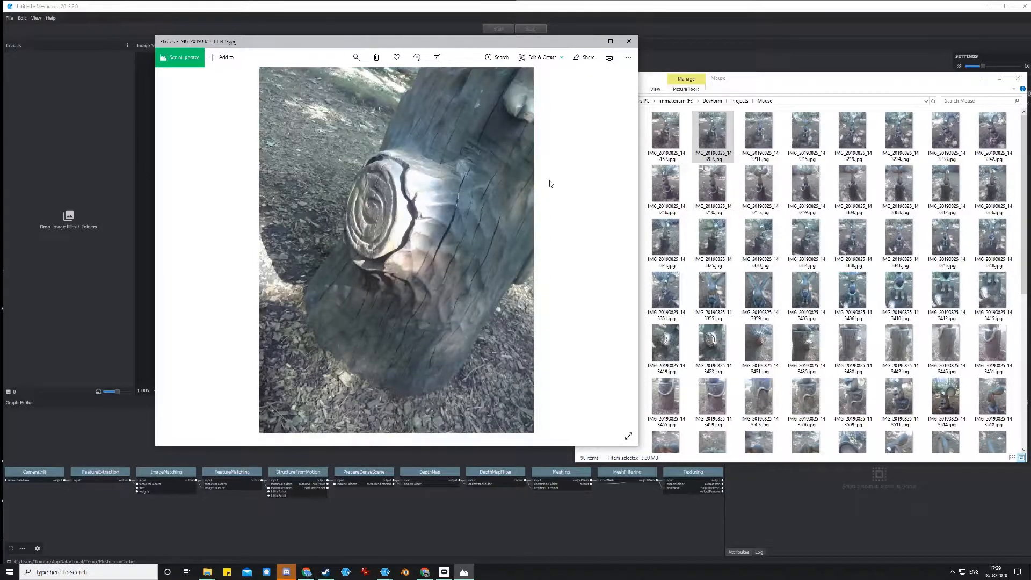
key("Right")
key("Right")
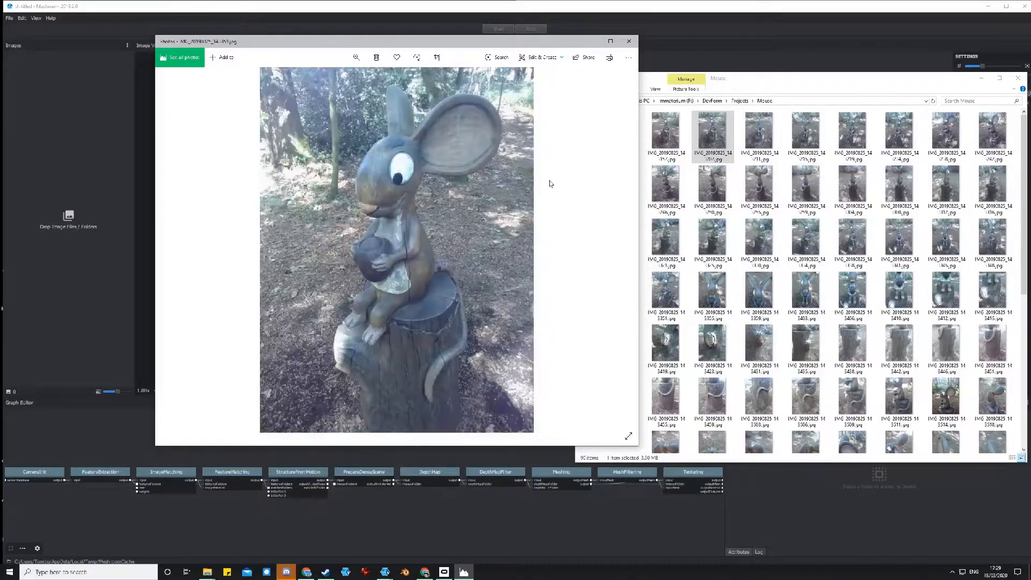
Clear away the photo viewer and the Mouse folder window, and maximize the Meshroom window
left_click(629, 41)
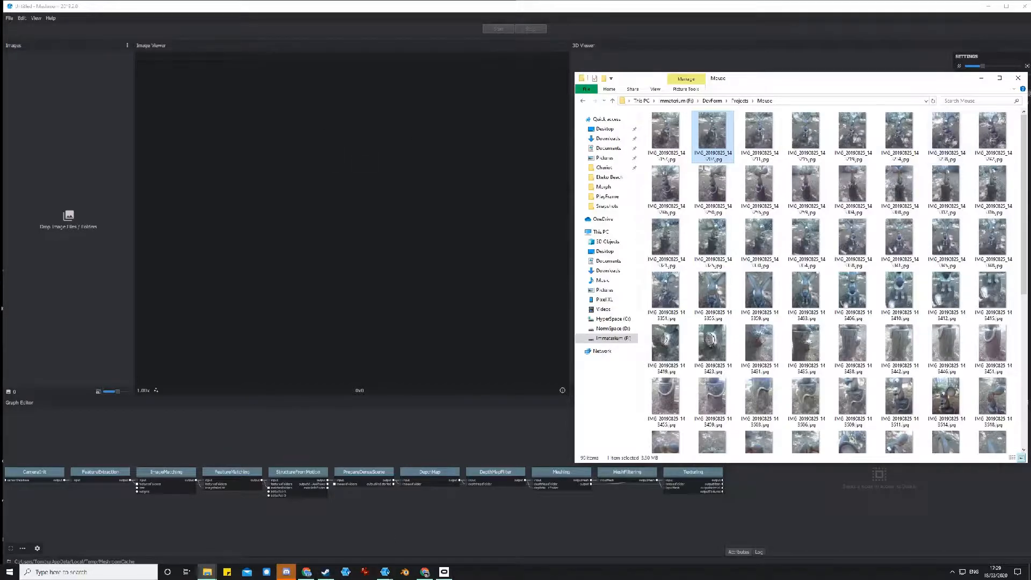
left_click(981, 78)
left_click_drag(610, 9, 698, 32)
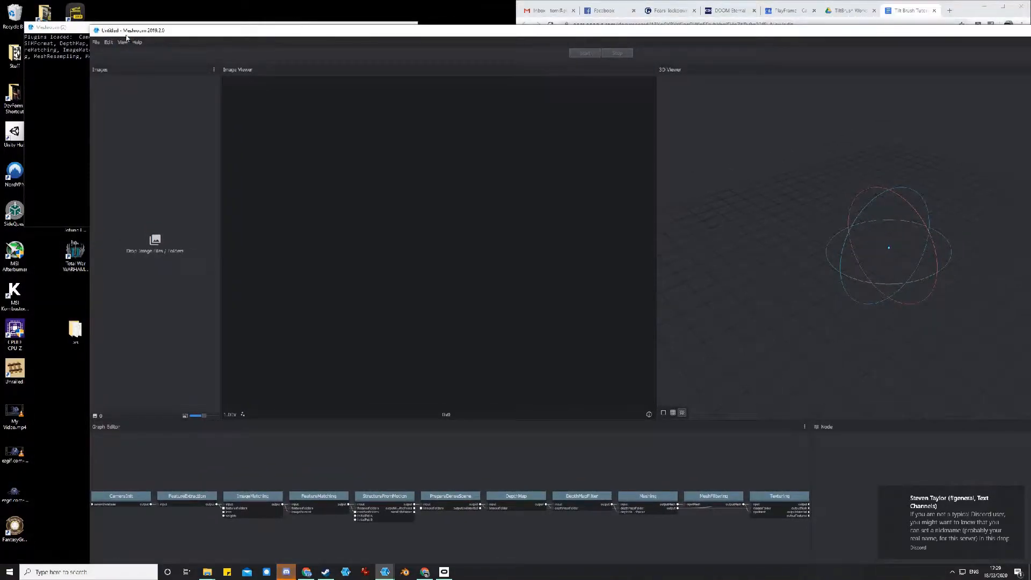
left_click_drag(416, 37, 443, 1)
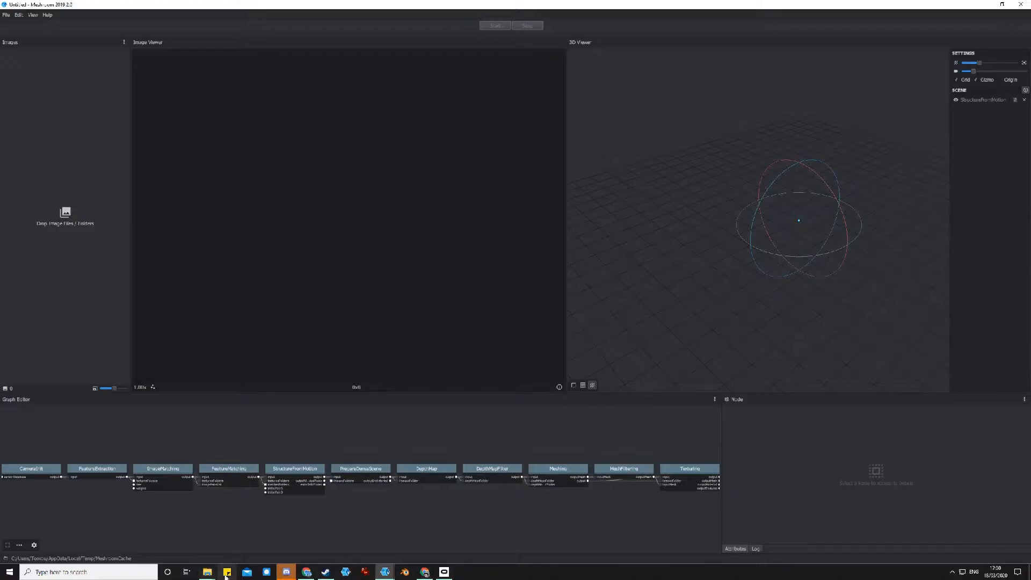
Import all the photos from the Mouse folder into Meshroom's image list and widen the Images pane
mouse_move(206, 576)
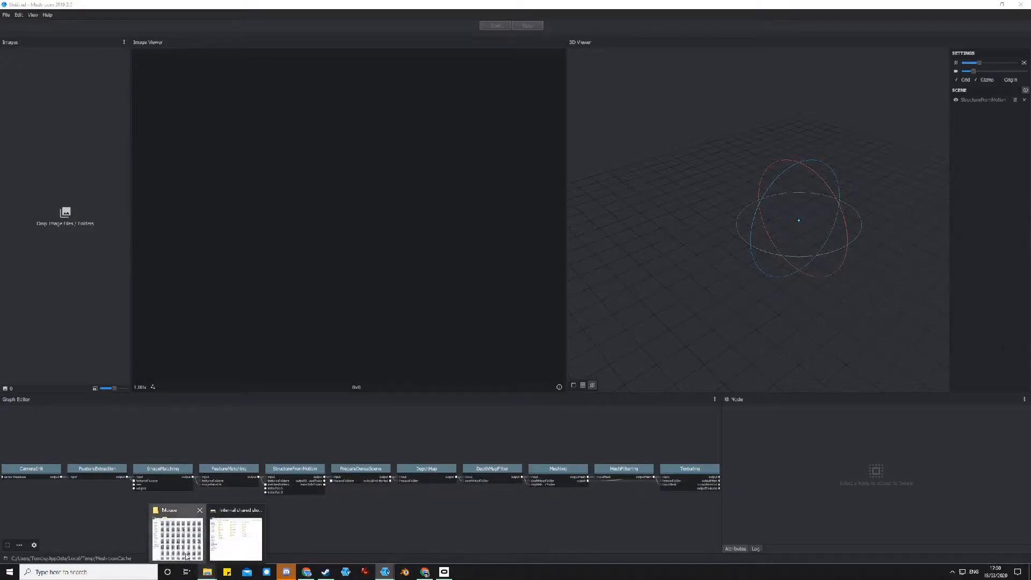
left_click(177, 534)
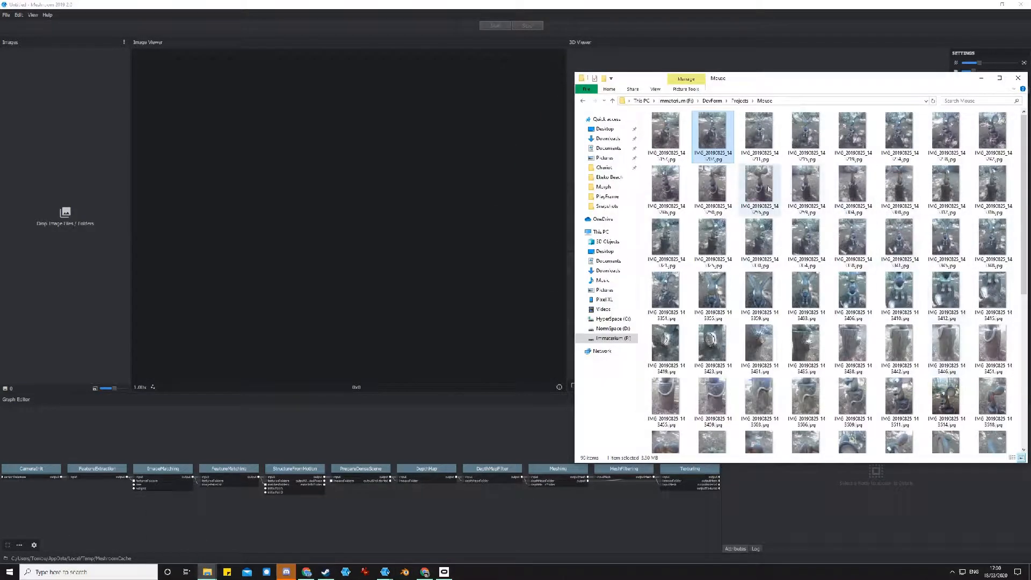
key("Left")
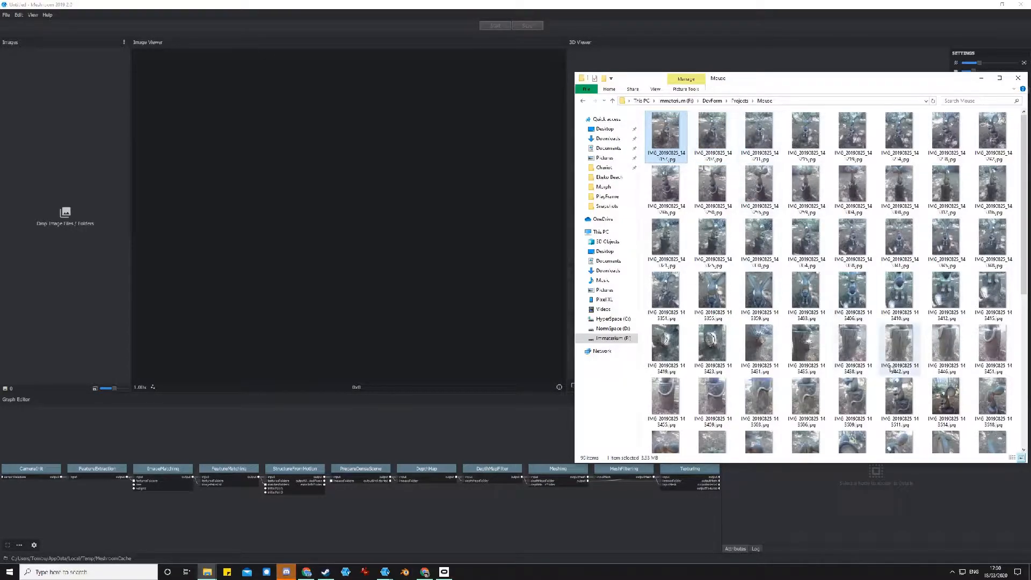
scroll(845, 318, "down", 5)
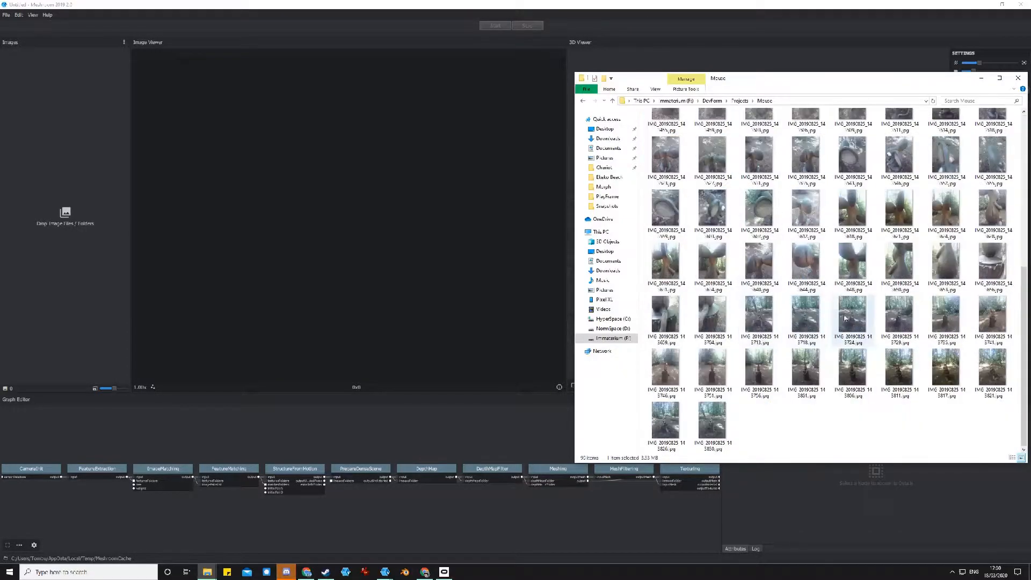
left_click(717, 430, "shift")
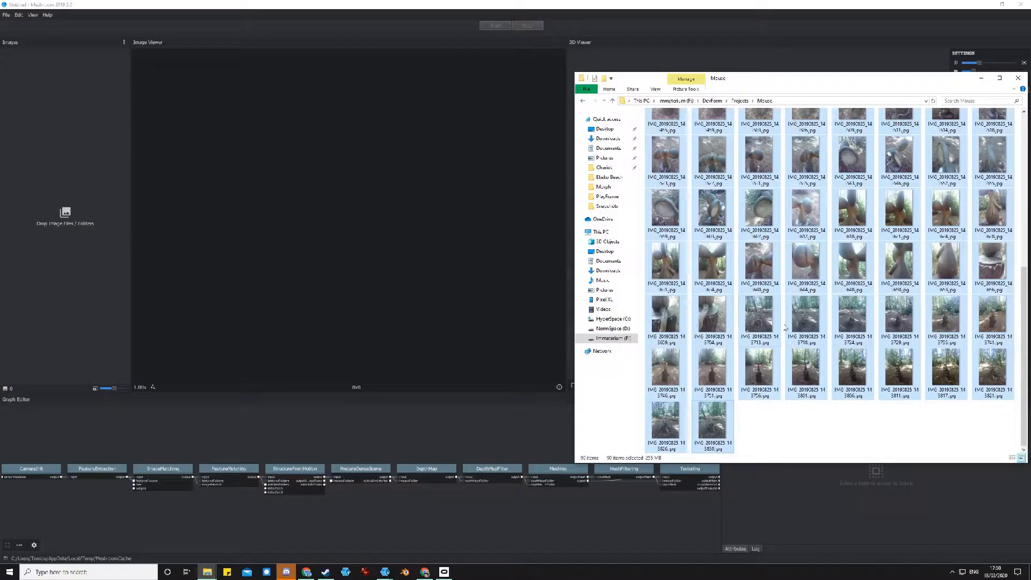
left_click_drag(780, 264, 839, 334)
key("ctrl+a")
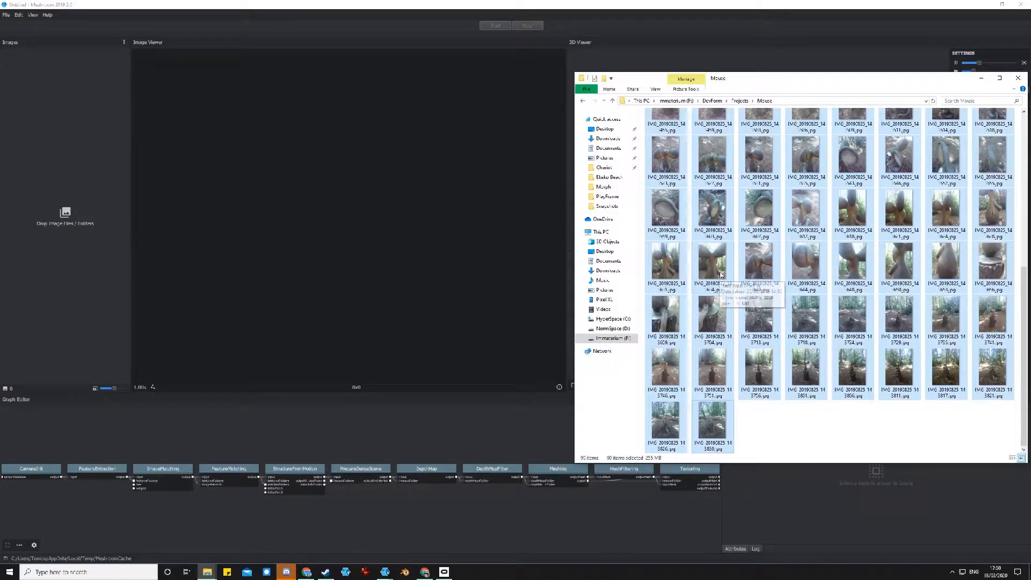
left_click_drag(721, 274, 71, 216)
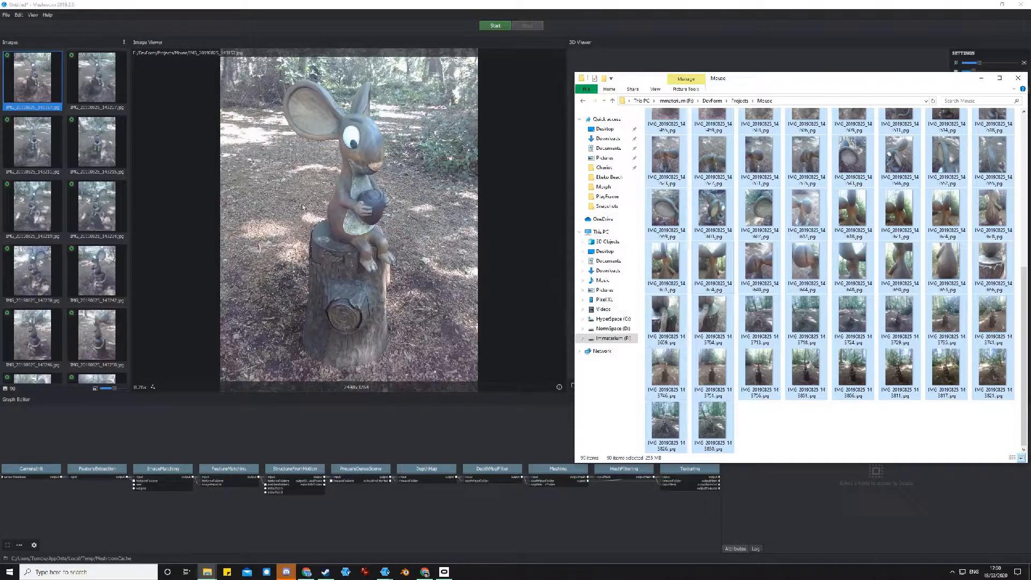
left_click(133, 197)
left_click_drag(133, 197, 192, 207)
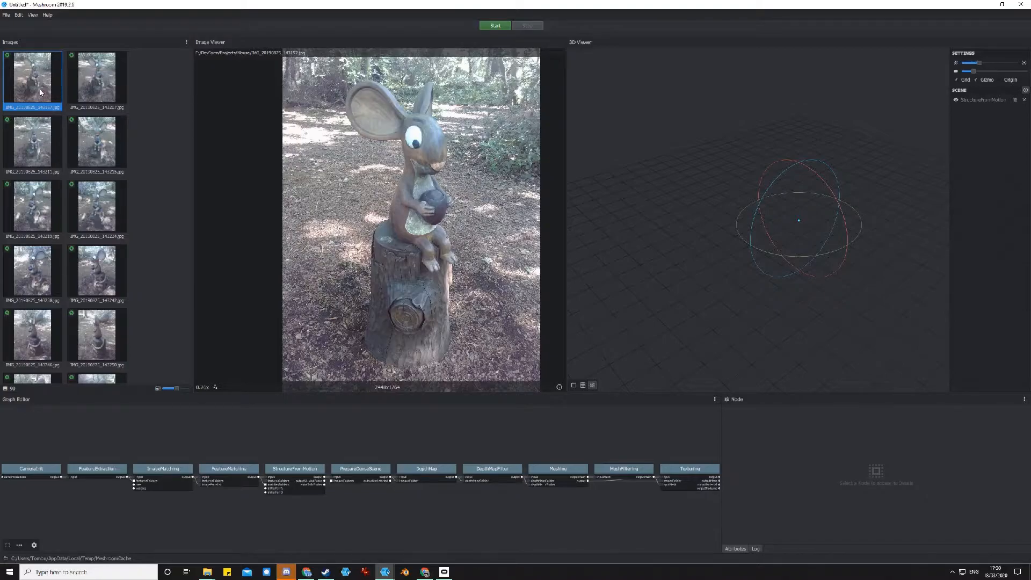
Compare the first few neighbouring photos of the mouse sculpture, flipping between them to check how much they overlap
left_click(74, 76)
key("Left")
key("Down")
key("Right")
key("Up")
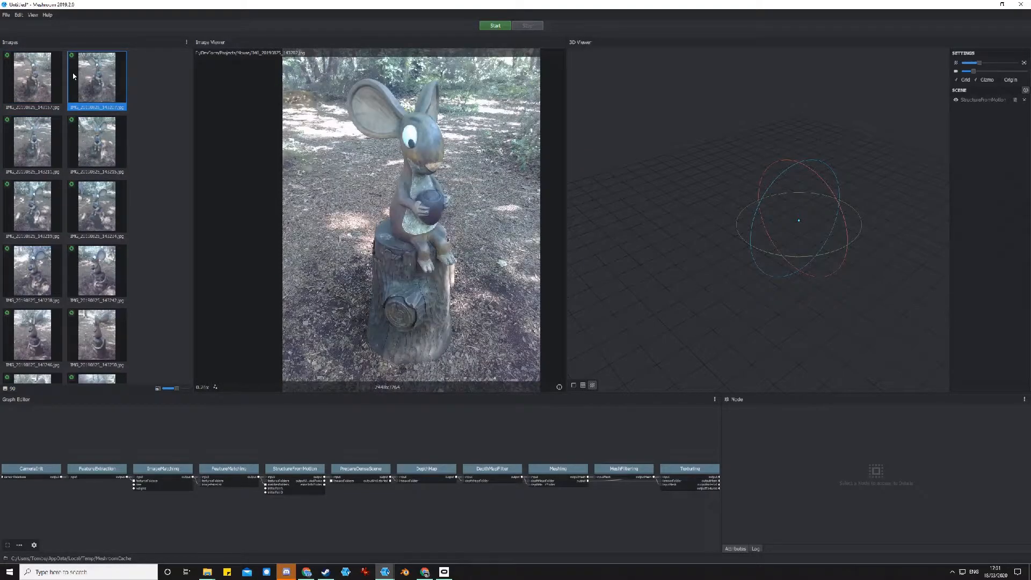
key("Left")
key("Down")
key("Up")
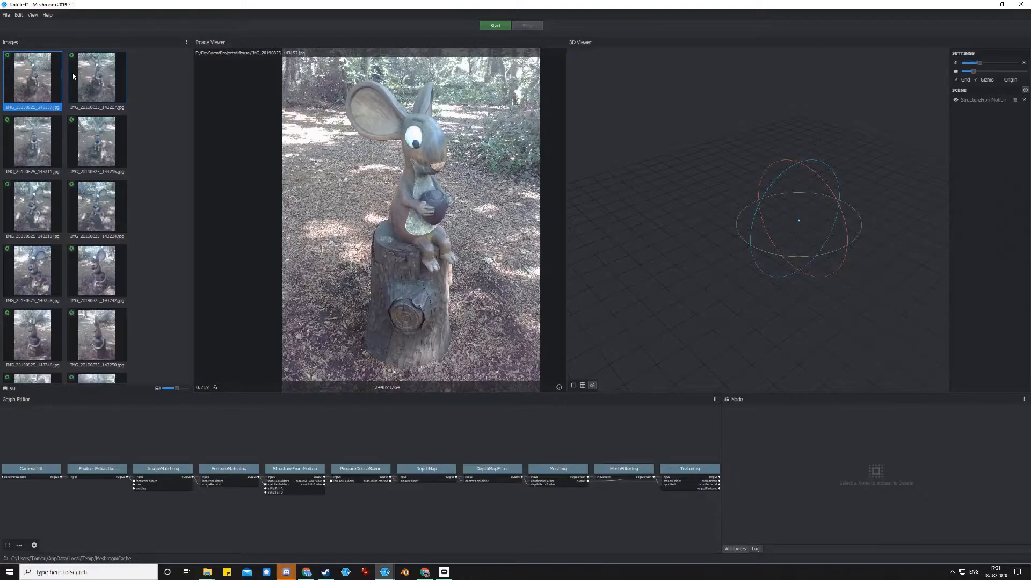
left_click(73, 76)
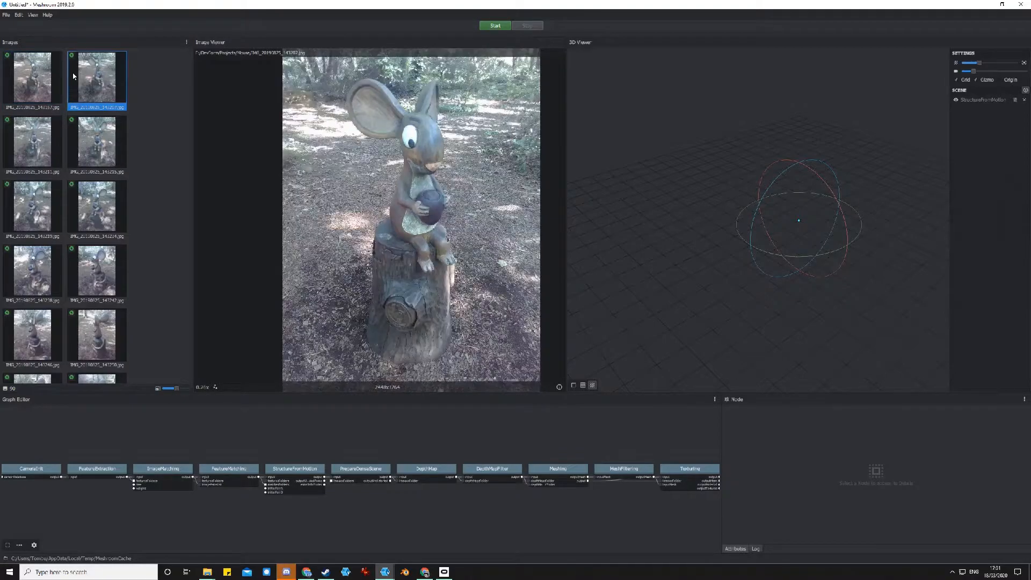
key("Right")
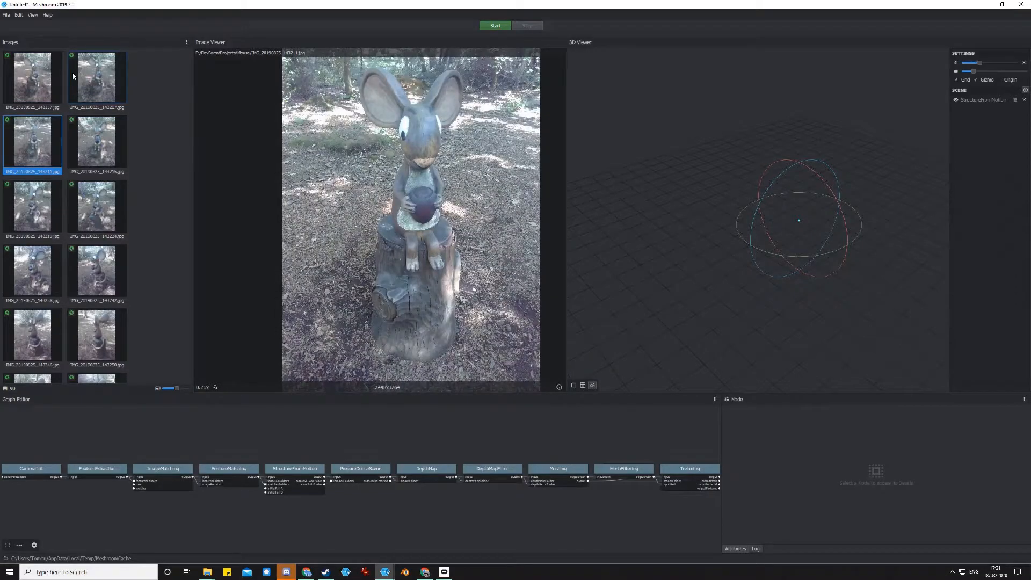
key("Up")
key("Right")
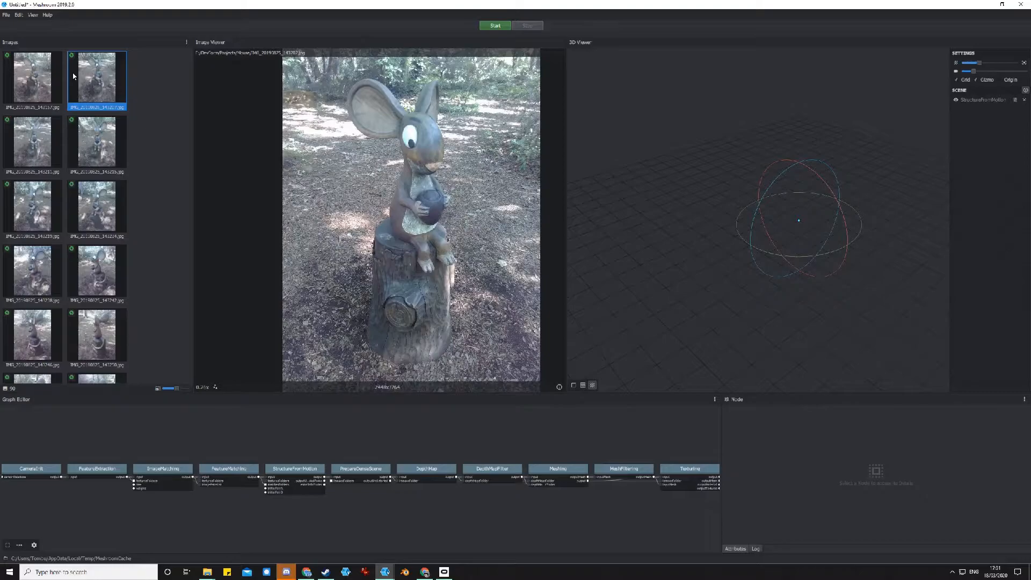
key("Right")
key("Left")
key("Right")
key("Right")
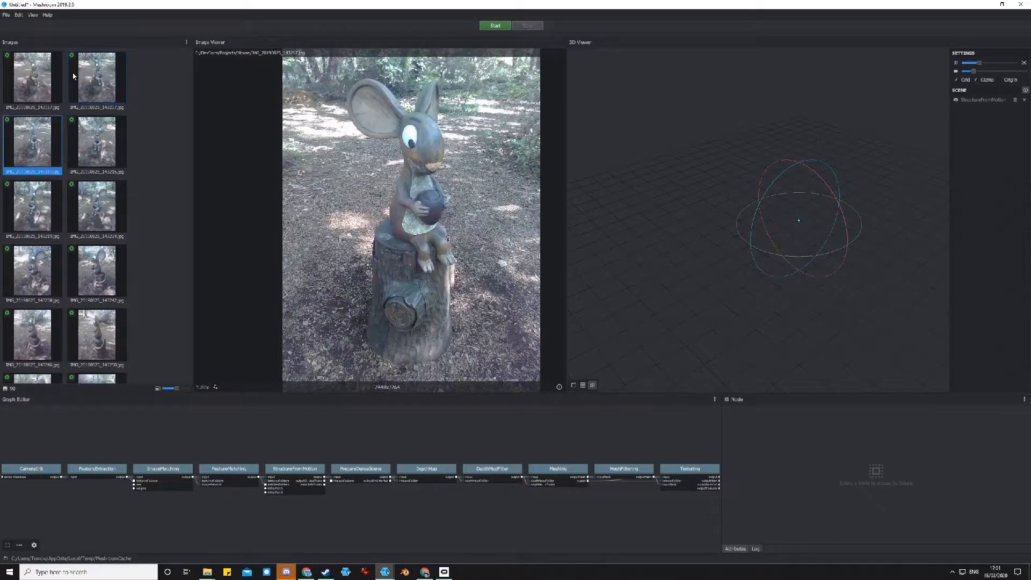
Examine the full-figure photos in sequence to check the angle change from shot to shot around the sculpture
key("Right")
key("Right")
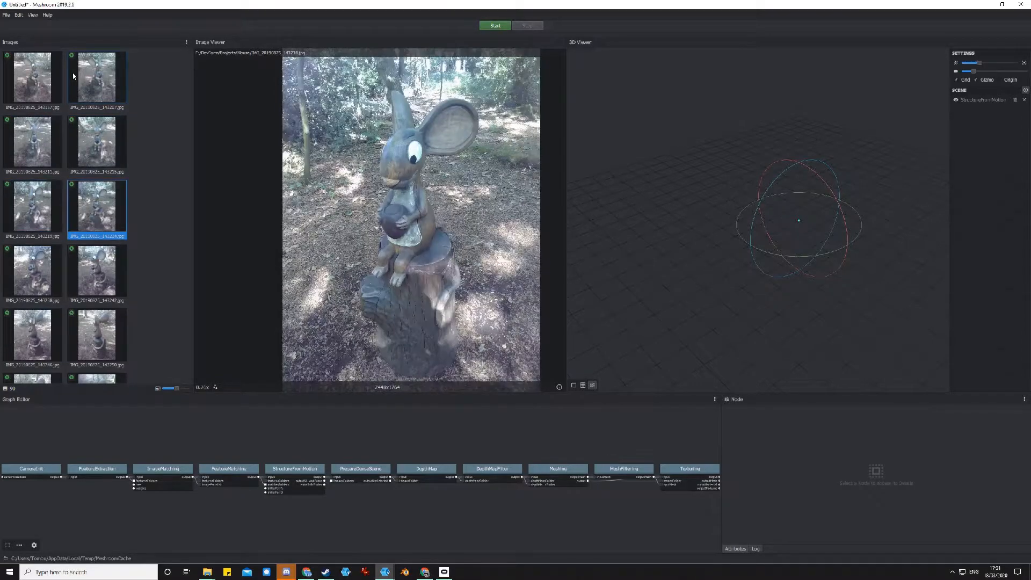
key("Right")
key("Right")
key("Right")
key("Right")
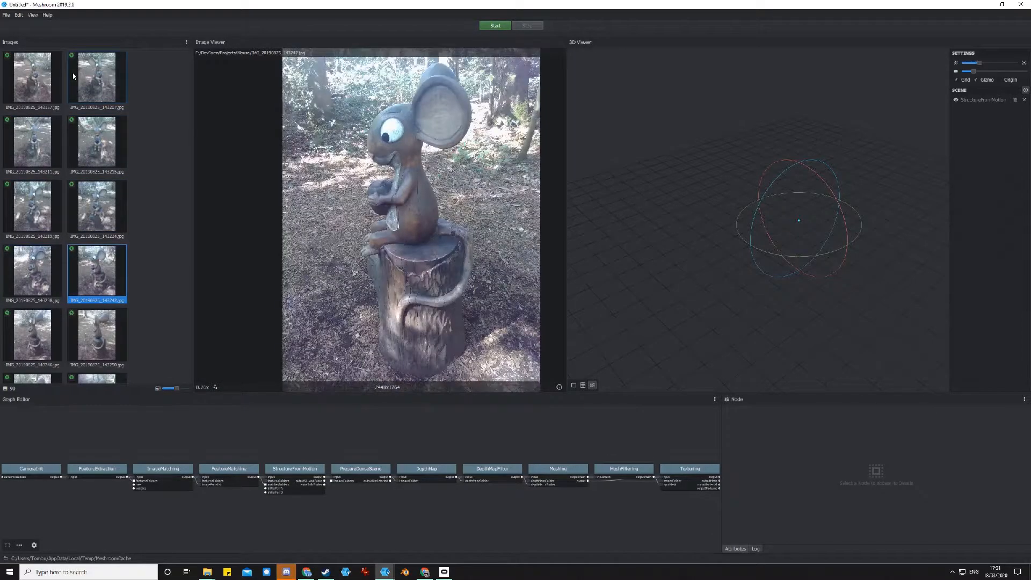
key("Right")
key("Right")
key("Right")
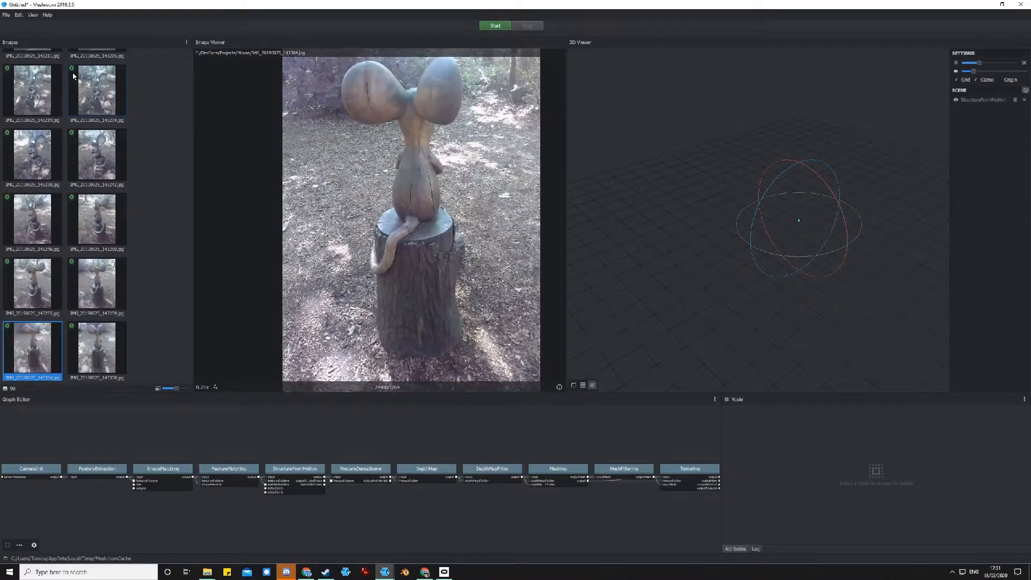
key("Right")
key("Right")
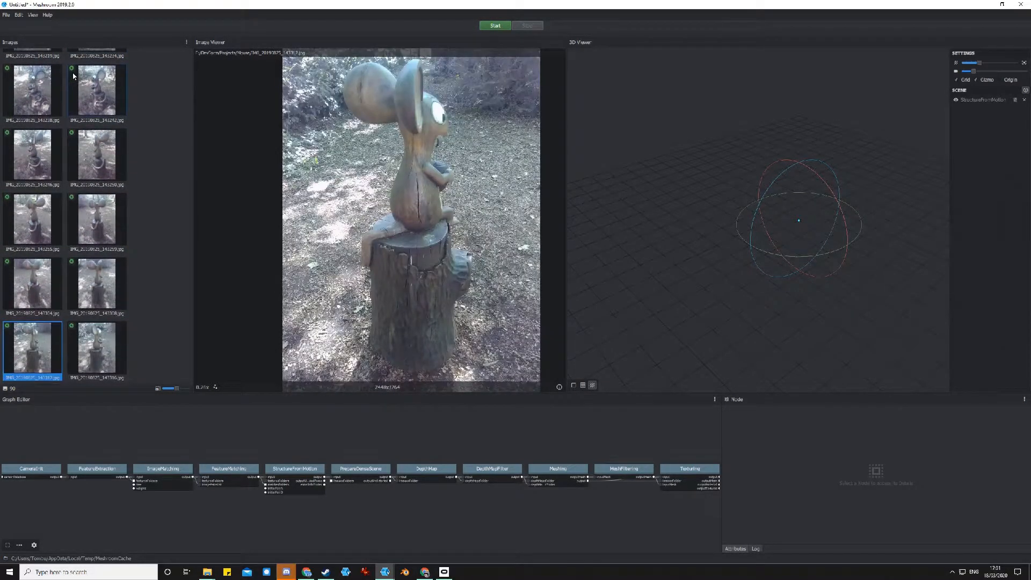
key("Right")
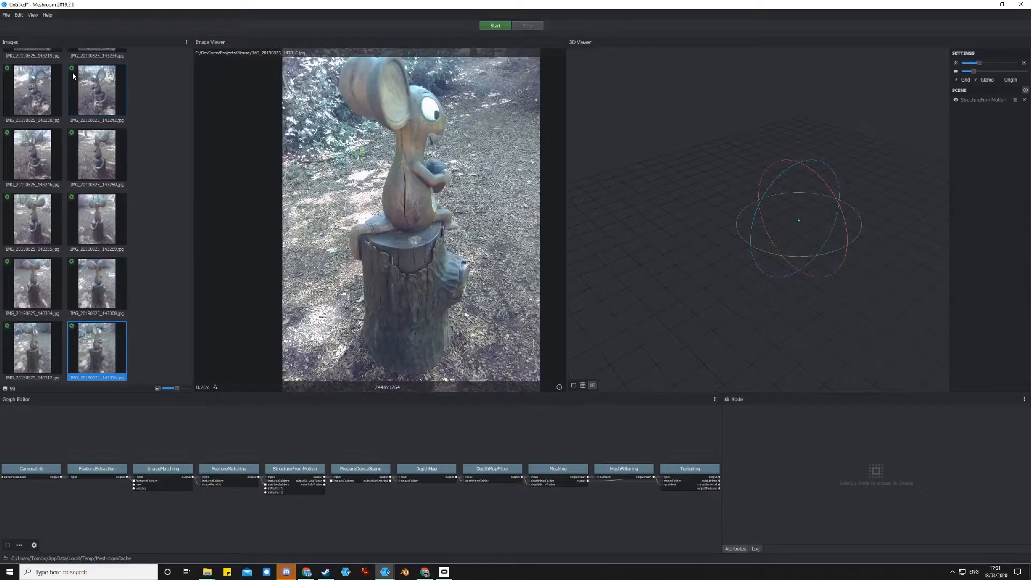
key("Right")
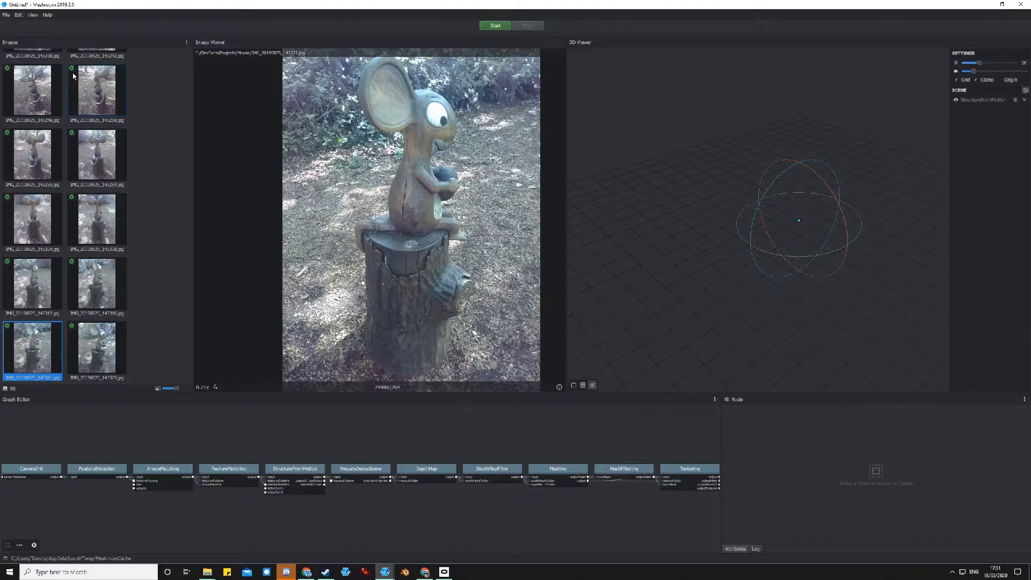
key("Right")
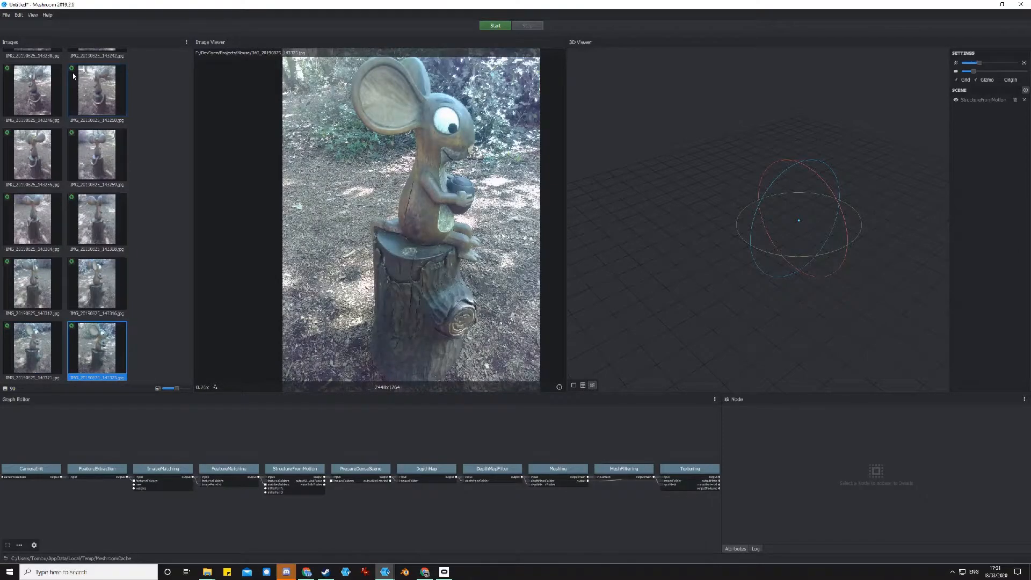
key("Right")
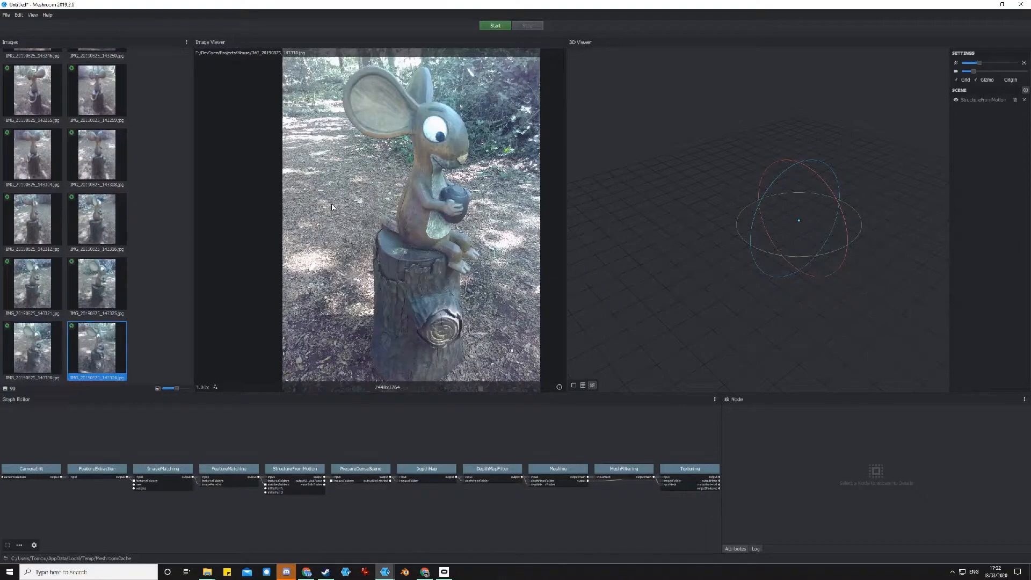
Review the remaining photos of the first circuit and continue into the frontal close-ups of the mouse's body and legs
key("Right")
key("Right")
key("Right")
key("Right")
key("Right")
key("Right")
key("Right")
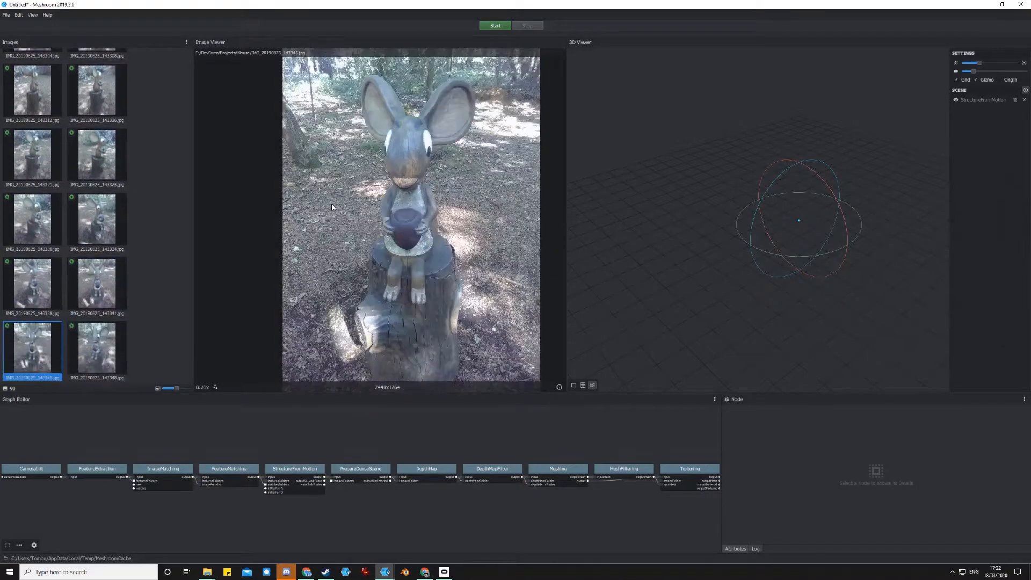
key("Right")
key("Right")
key("Right")
key("Right")
key("Right")
key("Right")
key("Right")
key("Right")
key("Right")
key("Right")
key("Right")
key("Right")
key("Right")
key("Right")
key("Right")
key("Right")
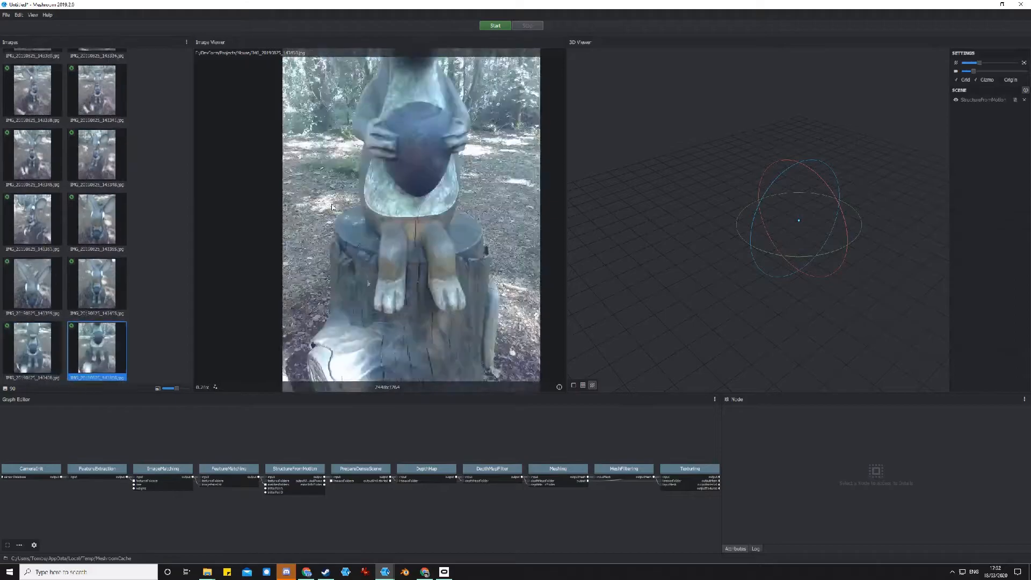
Go through the close-up photos and remove the one of the stump top beneath the mouse's body from the image set
key("Right")
key("Right")
key("Right")
key("Right")
key("Right")
key("Right")
key("Right")
key("Right")
key("Right")
key("Right")
key("Right")
key("Right")
key("Right")
key("Right")
key("Right")
key("Right")
key("Right")
key("Right")
key("Right")
key("Right")
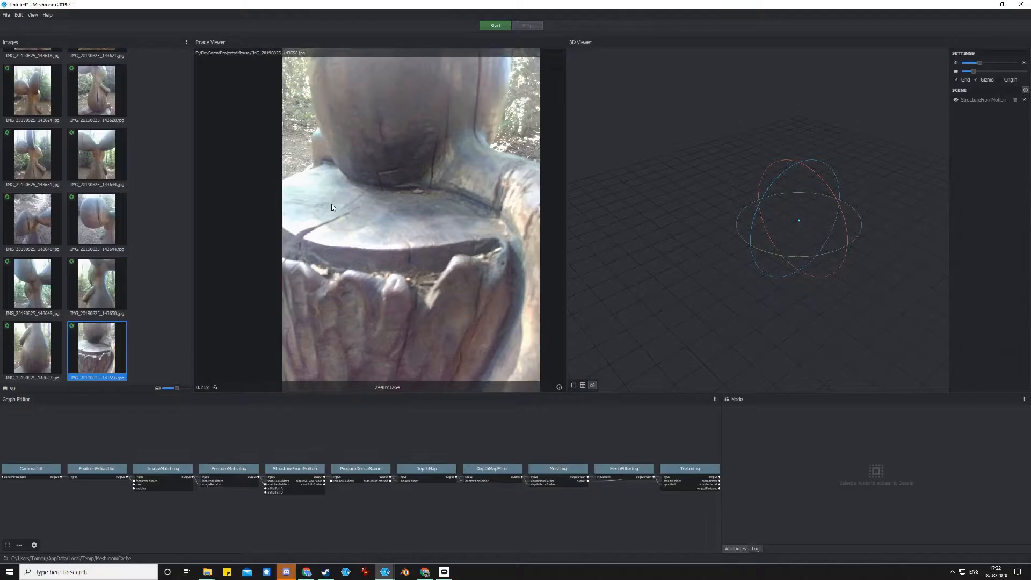
key("Delete")
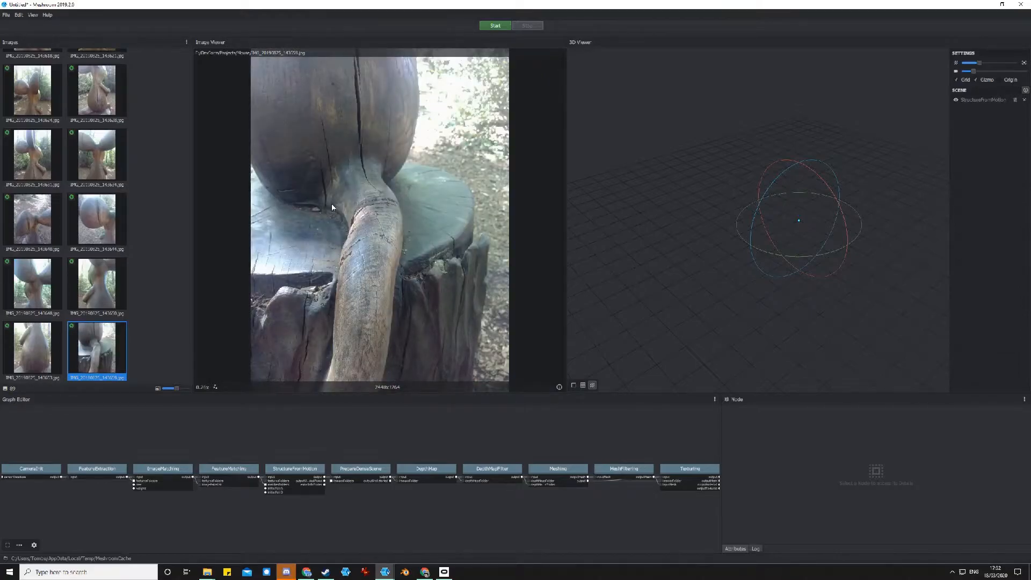
Review the remaining tail close-ups and the distant full-figure shots through to the last photo in the set
key("Right")
key("Right")
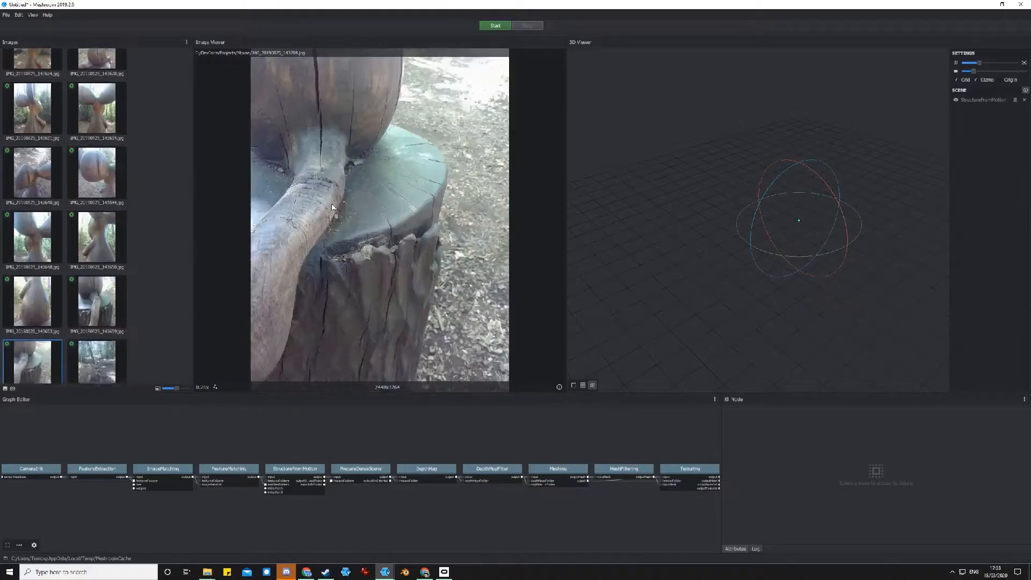
key("Right")
key("Right")
key("Right")
key("Right")
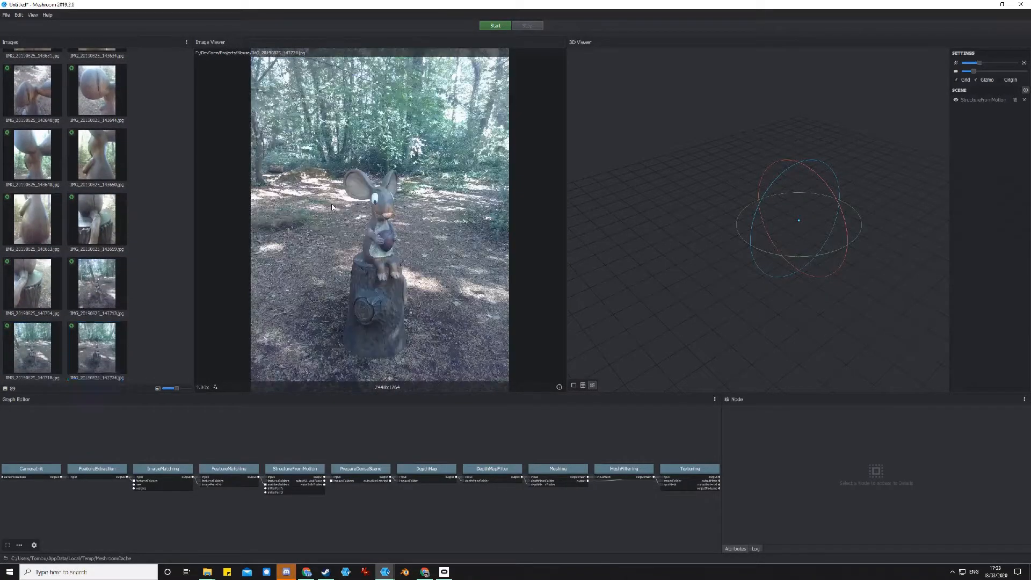
key("Right")
key("Right")
key("Right")
key("Right")
key("Right")
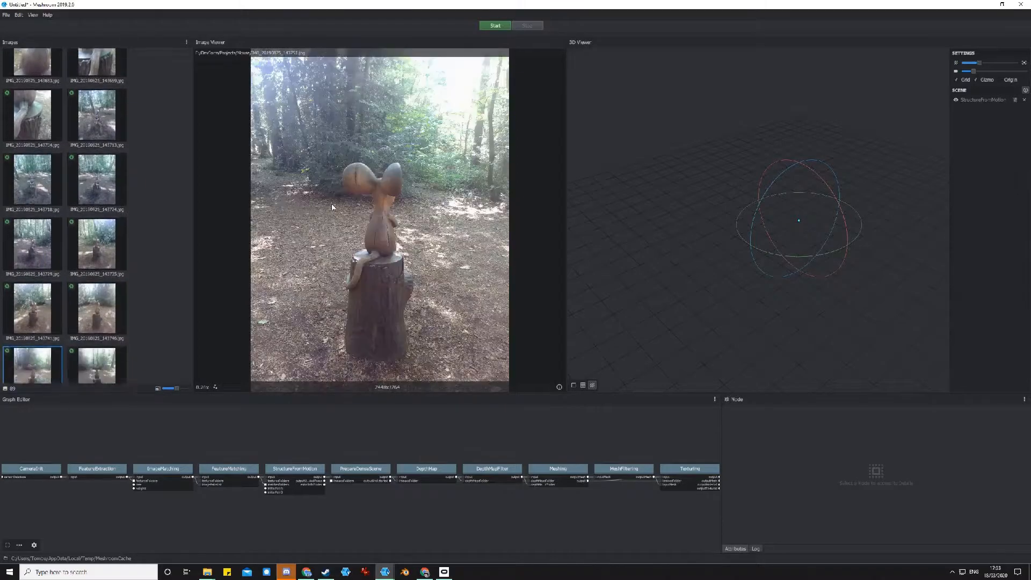
key("Right")
key("Right")
key("Right")
key("Right")
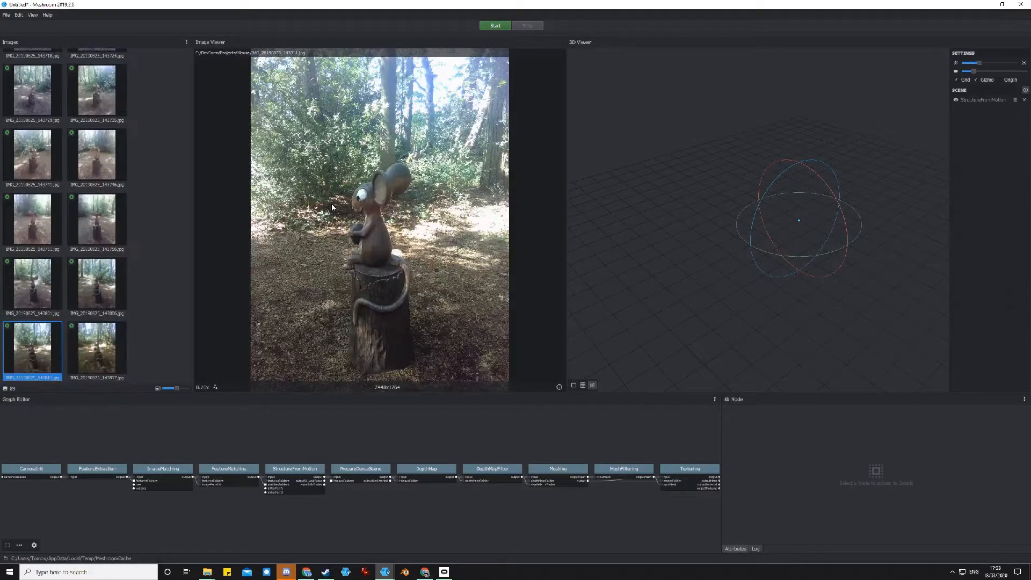
key("Right")
key("Right")
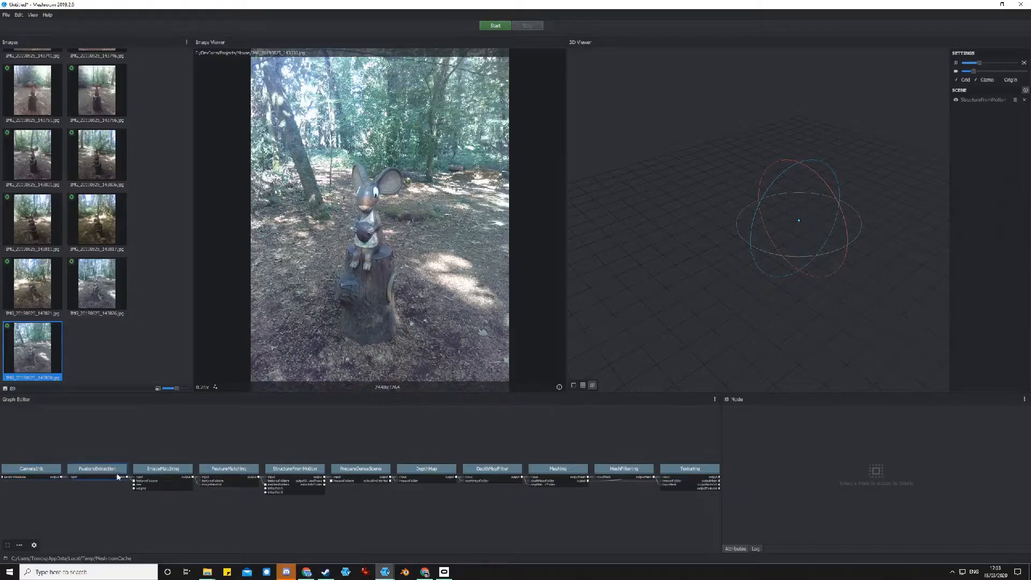
Inspect the attributes of pipeline nodes from CameraInit through PrepareDenseScene, then those of the Texturing node
left_click(31, 471)
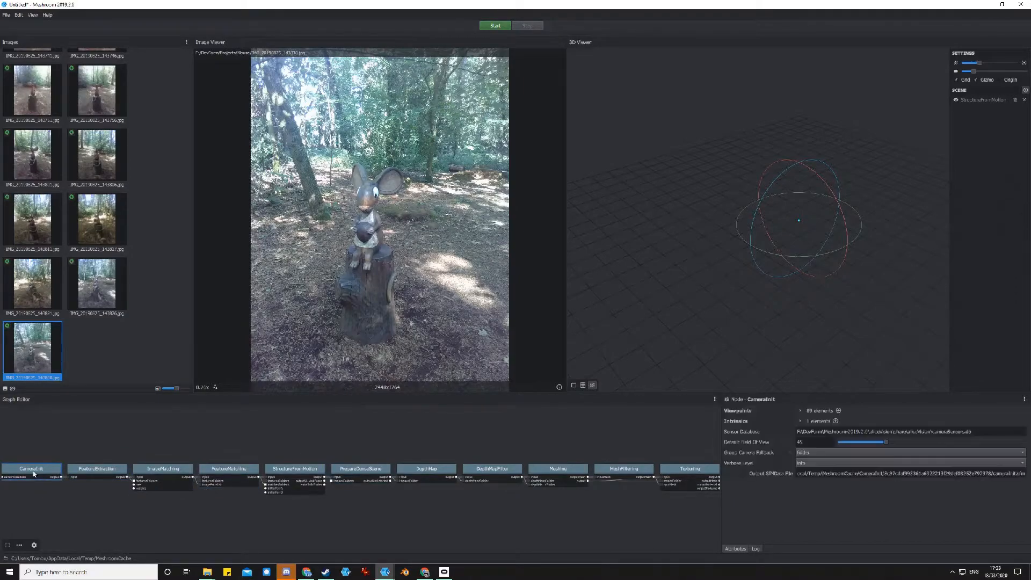
left_click(91, 470)
left_click(170, 481)
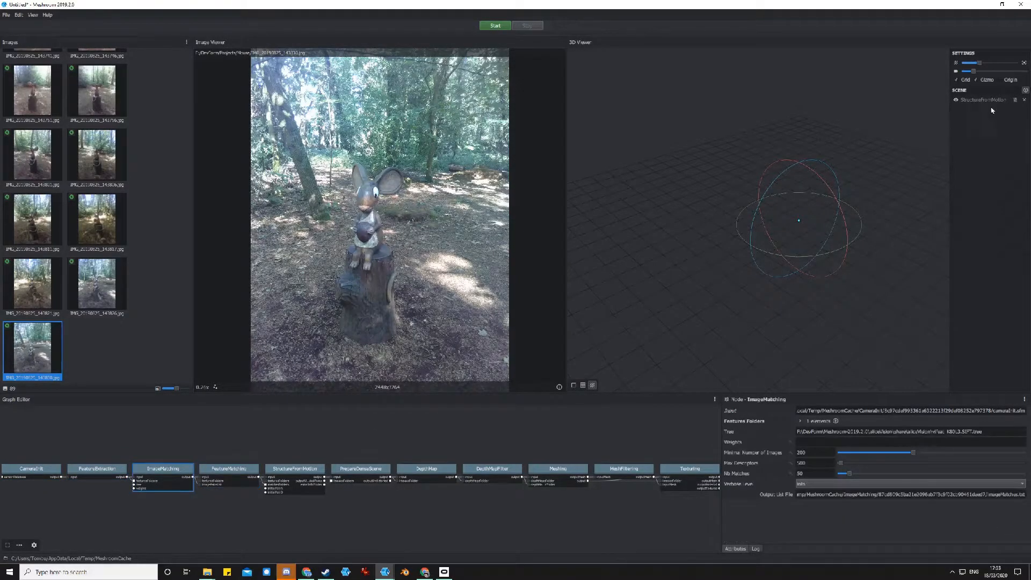
left_click(214, 481)
left_click(295, 479)
left_click(369, 481)
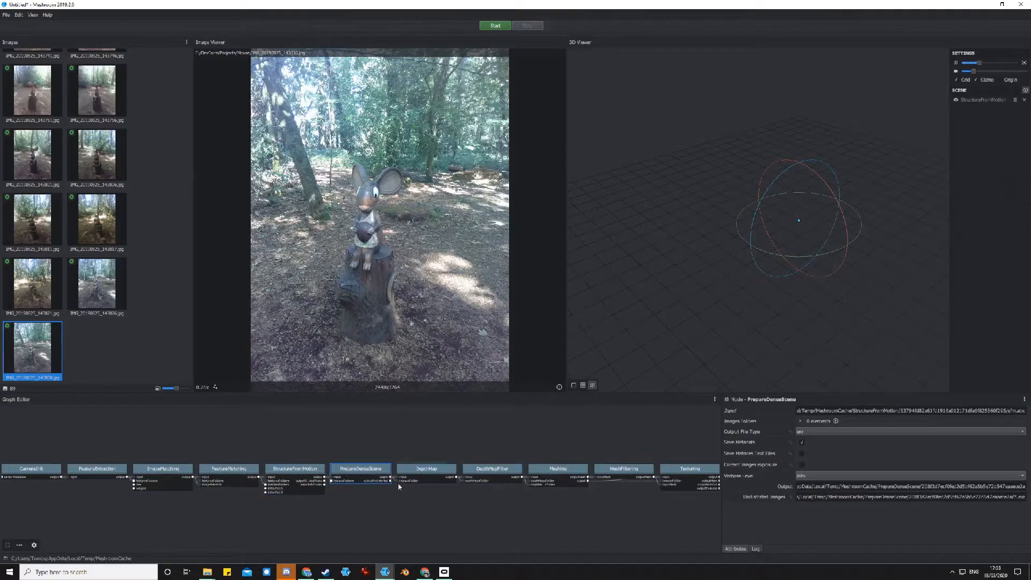
left_click(676, 471)
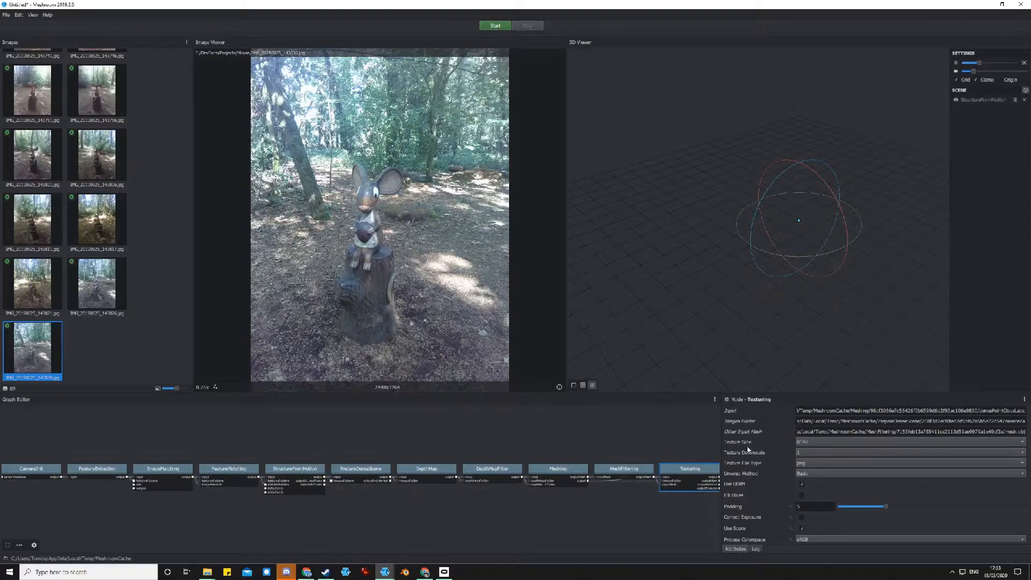
Set the Texturing node's texture size to 4096
left_click(813, 443)
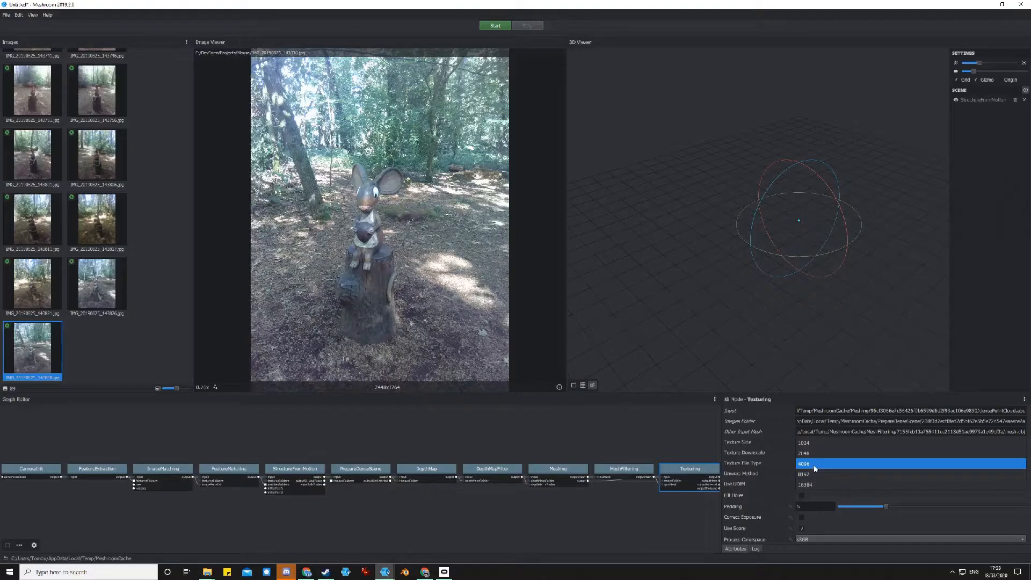
left_click(815, 468)
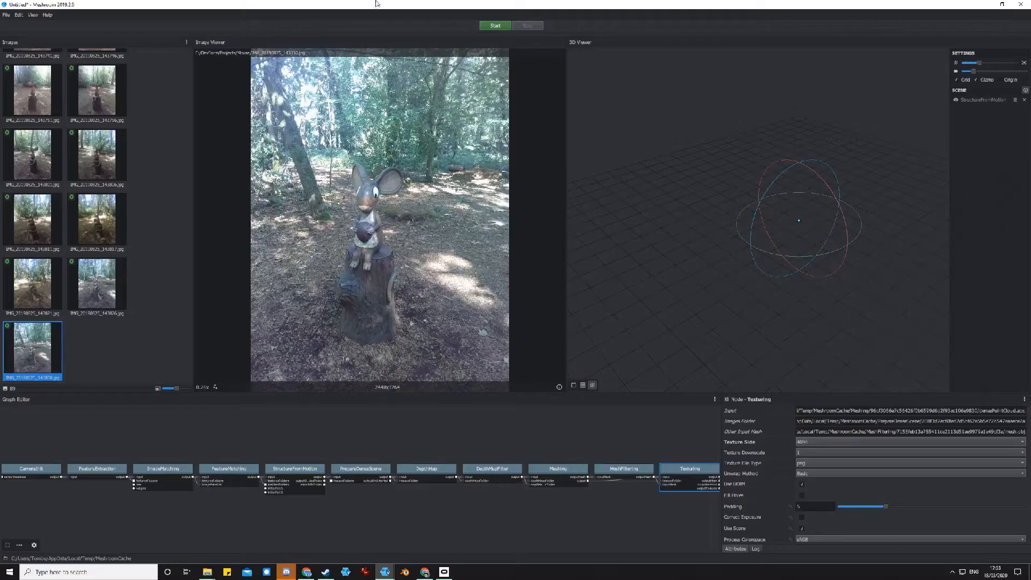
Save the project as Mouse in the Mouse project folder and start computing the reconstruction pipeline
left_click(497, 25)
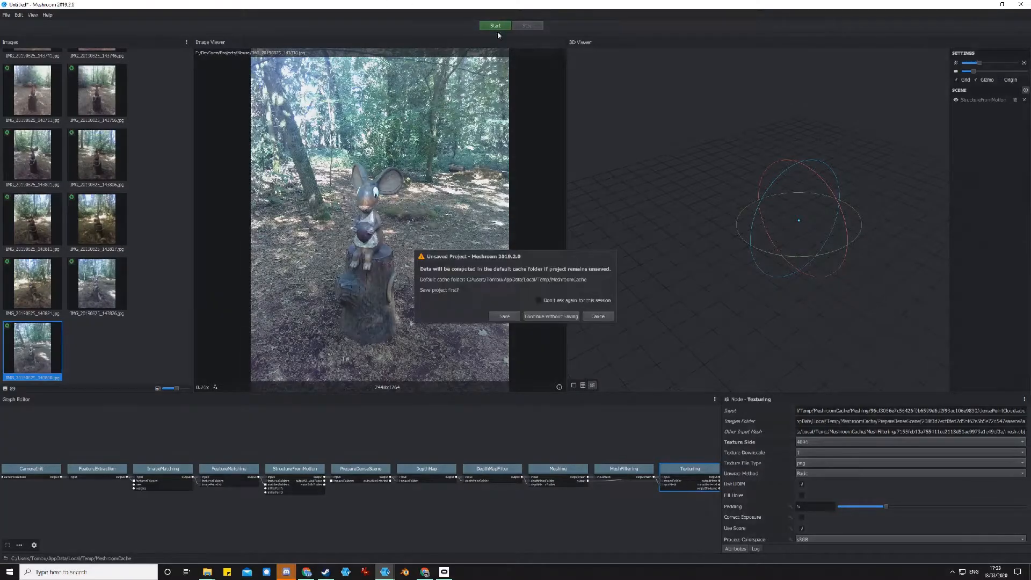
left_click(504, 317)
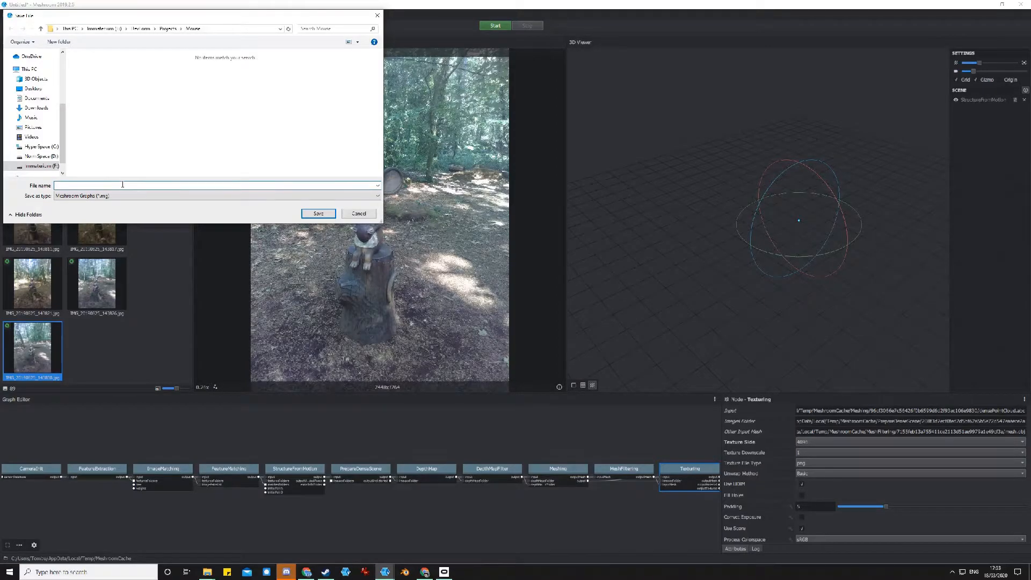
type("M")
type("us")
left_click(320, 215)
left_click(497, 28)
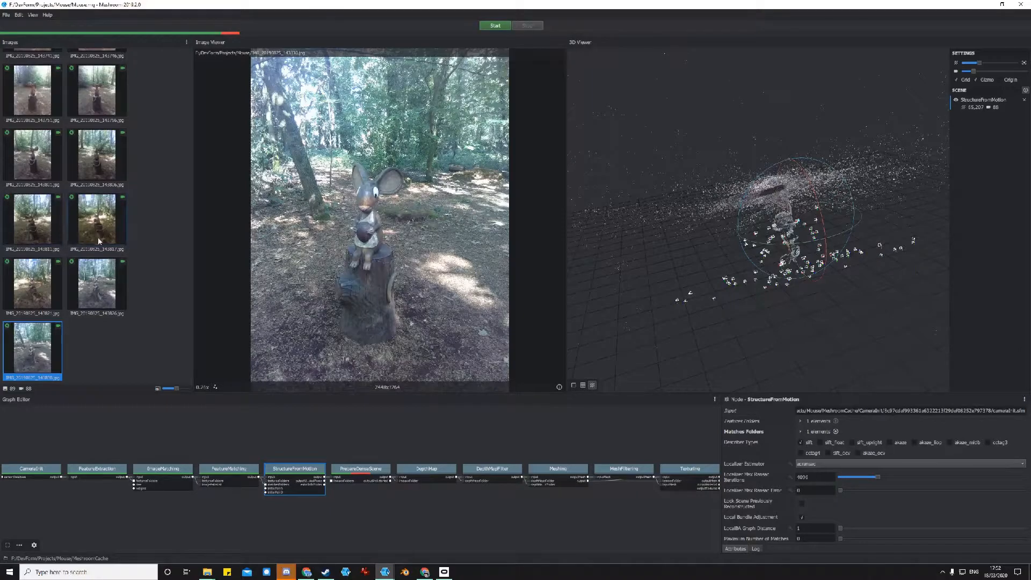
Look through the image set for photos rejected by the camera reconstruction and view the red-flagged close-up of the mouse's back
scroll(99, 241, "up", 10)
scroll(109, 293, "down", 1)
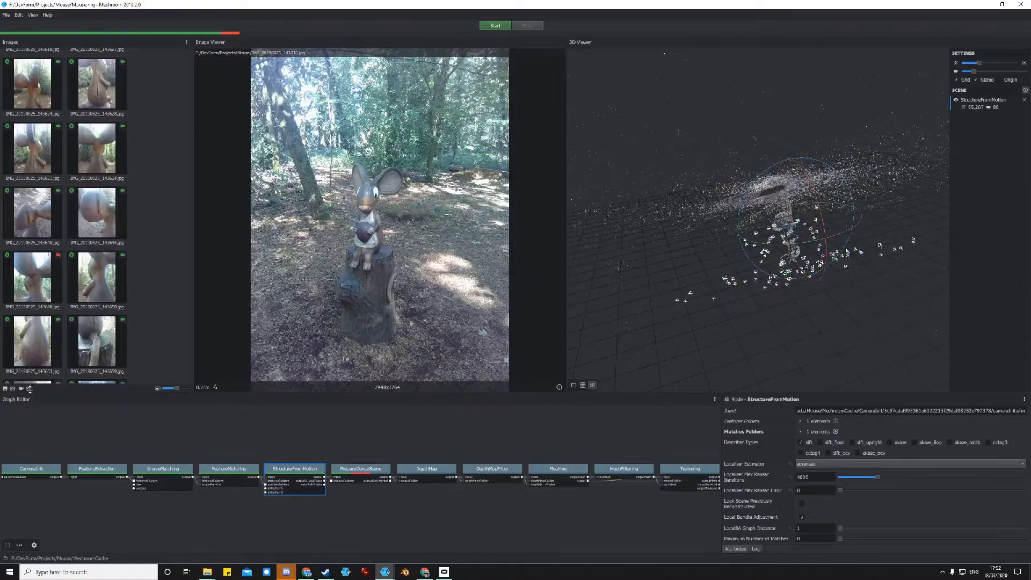
left_click(48, 286)
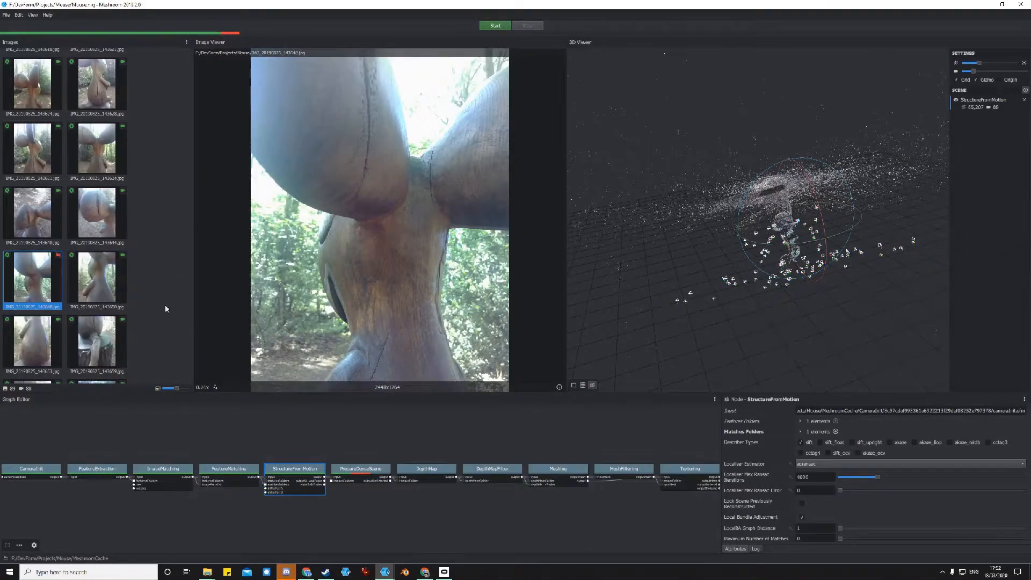
scroll(156, 277, "up", 5)
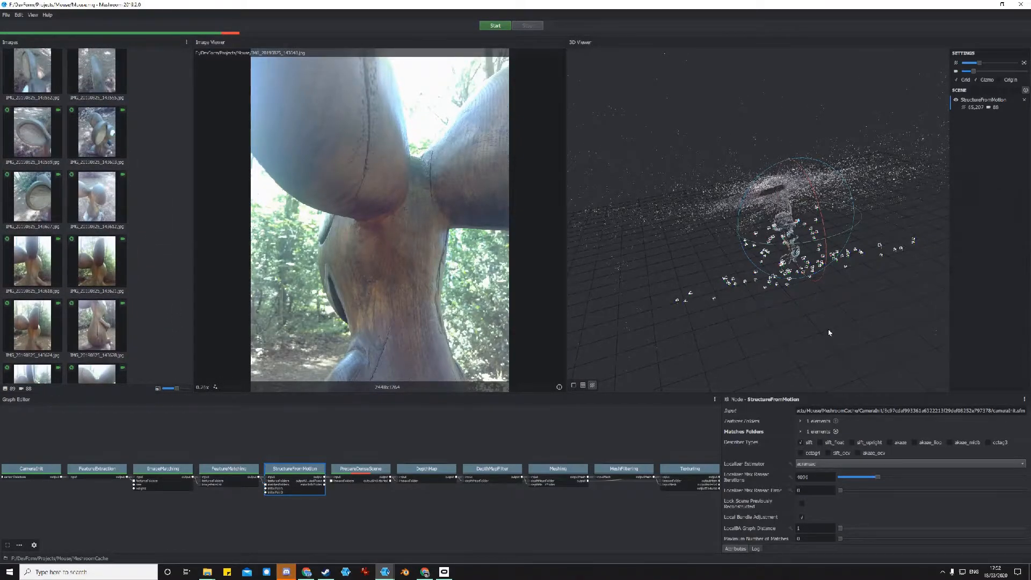
Inspect the sparse point cloud and view the source photos of three reconstructed cameras around the mouse
left_click_drag(881, 287, 686, 208)
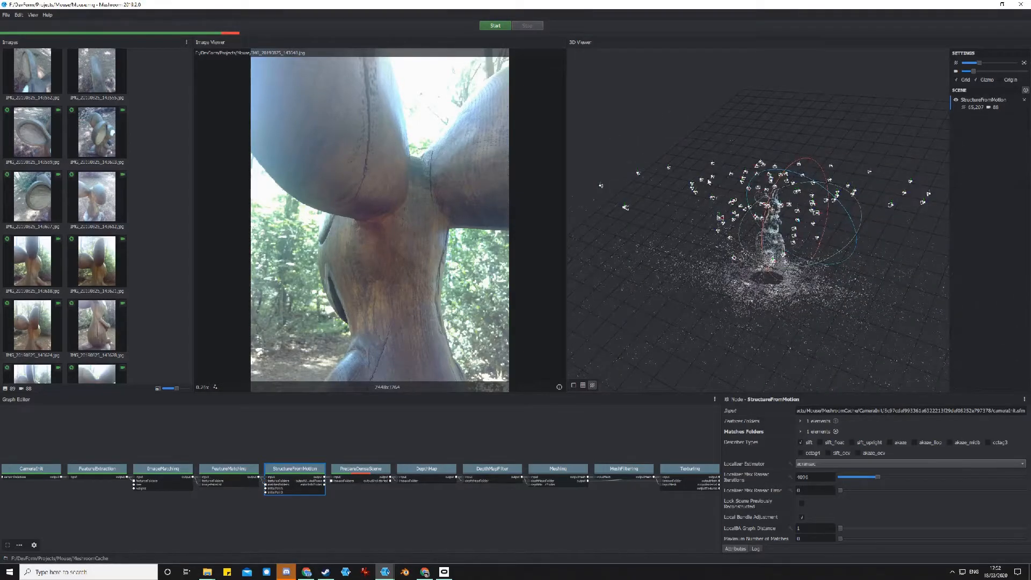
scroll(764, 182, "up", 5)
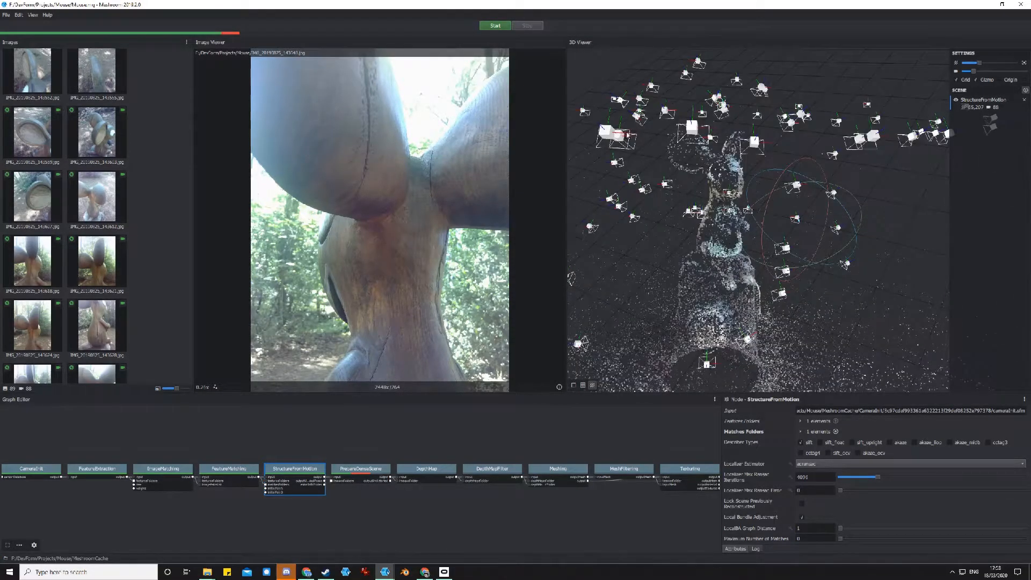
left_click(693, 128)
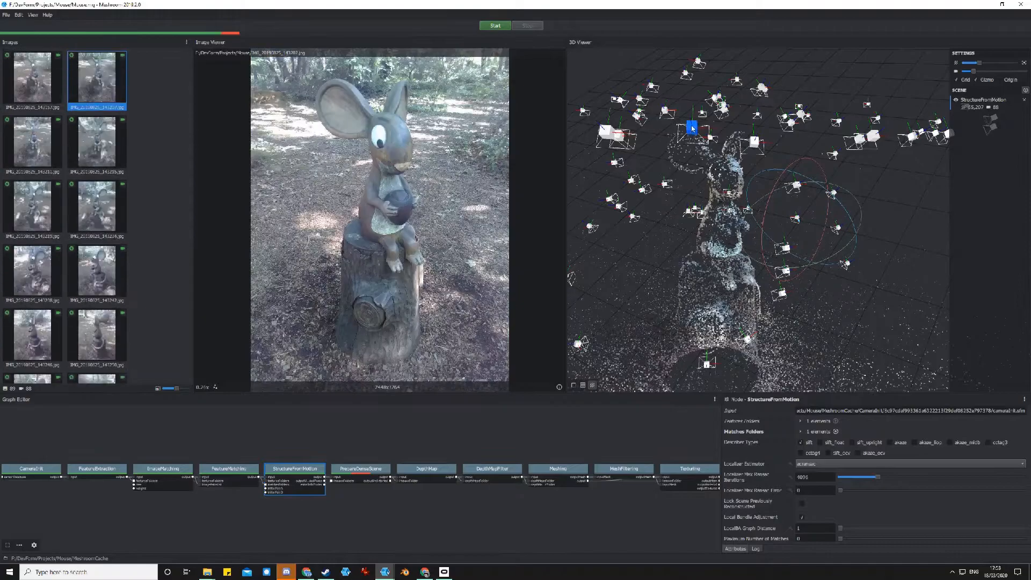
left_click(606, 132)
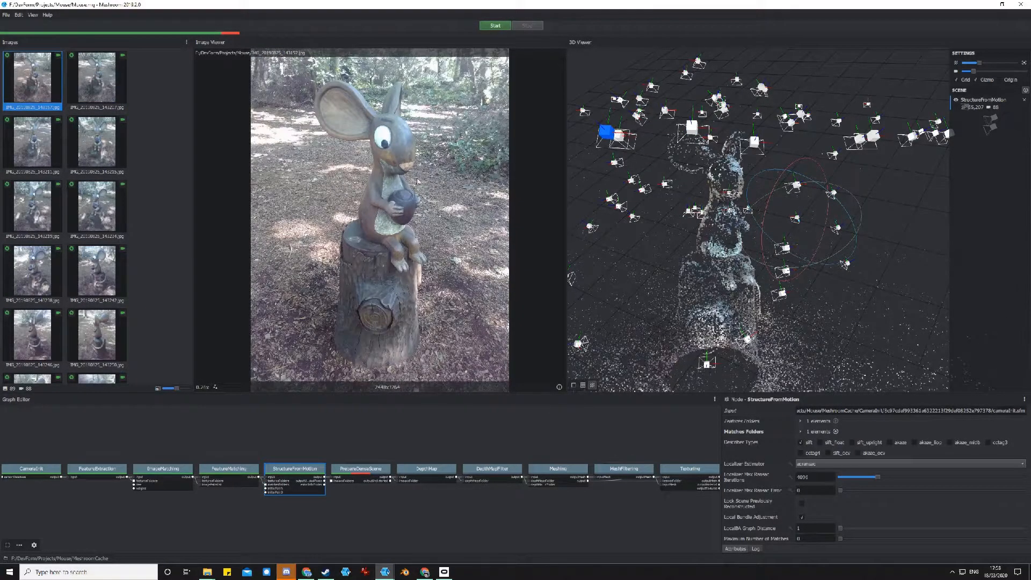
left_click(620, 103)
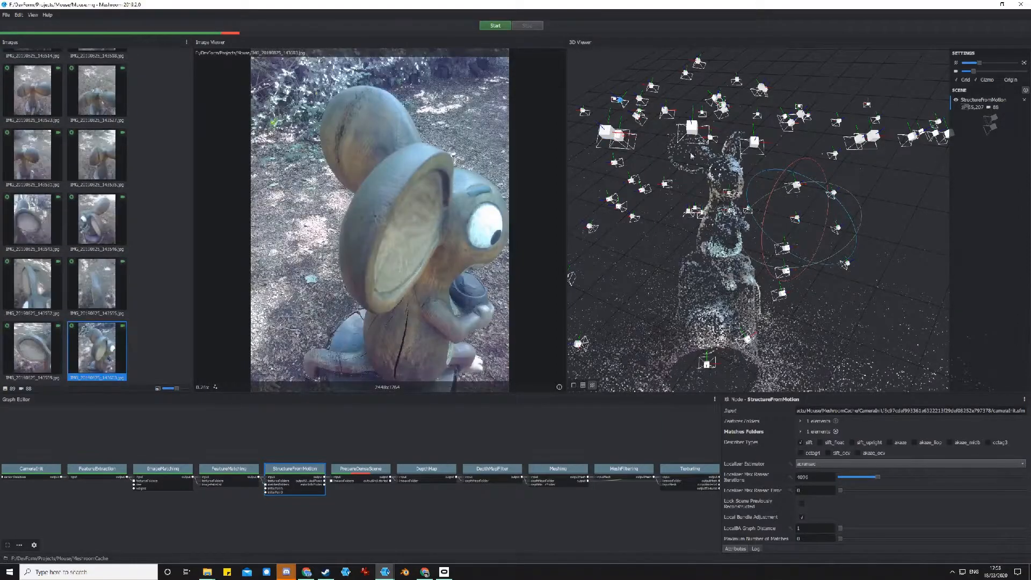
Examine the camera positions and the sparse point cloud of the sculpture and ground from several angles and distances
left_click_drag(660, 262, 749, 182)
scroll(744, 250, "up", 5)
scroll(757, 266, "up", 2)
scroll(757, 265, "down", 2)
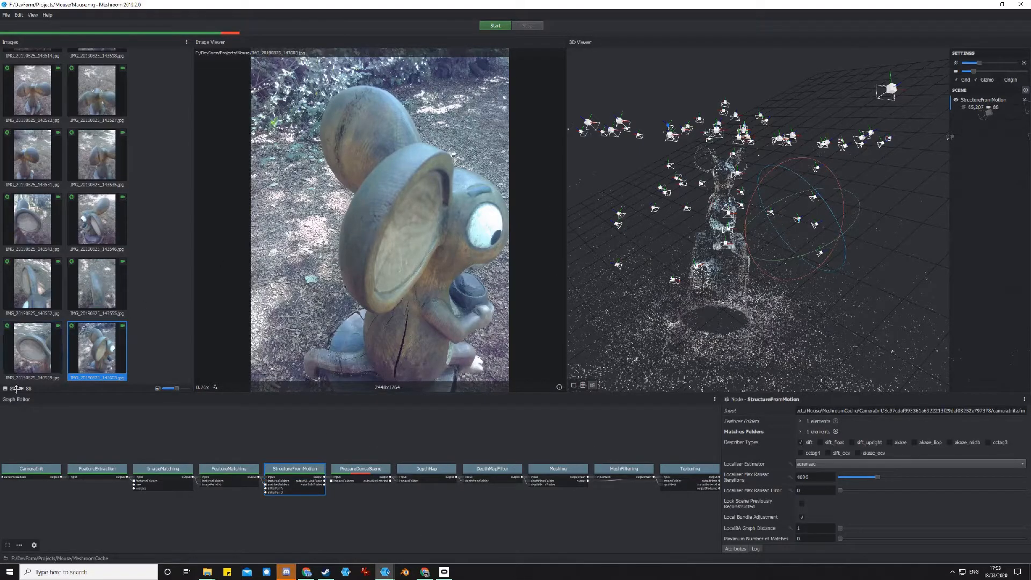
left_click_drag(713, 248, 779, 273)
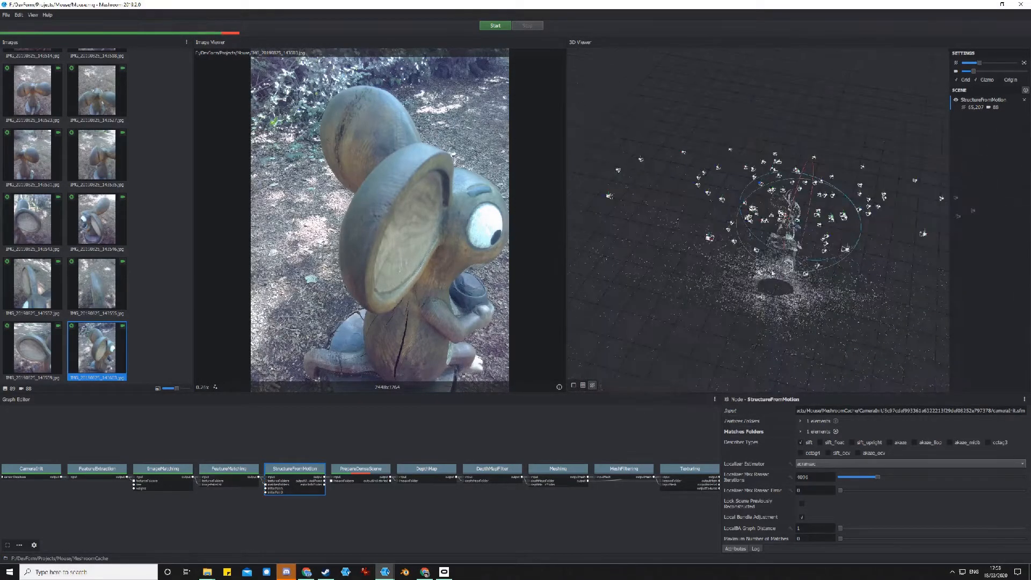
left_click_drag(850, 276, 803, 250)
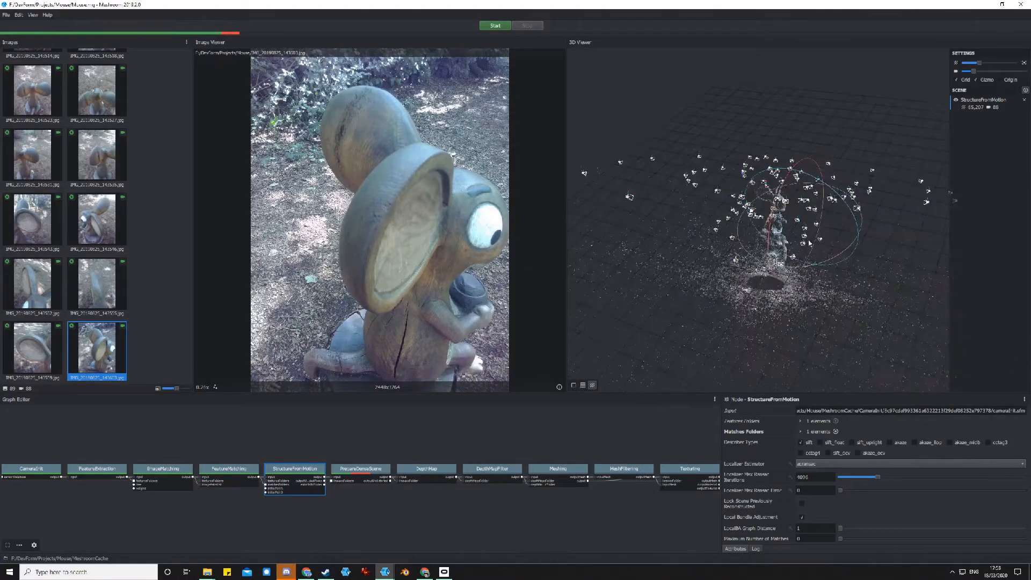
left_click_drag(865, 301, 846, 279)
scroll(742, 267, "up", 5)
left_click_drag(742, 268, 865, 319)
scroll(797, 270, "down", 5)
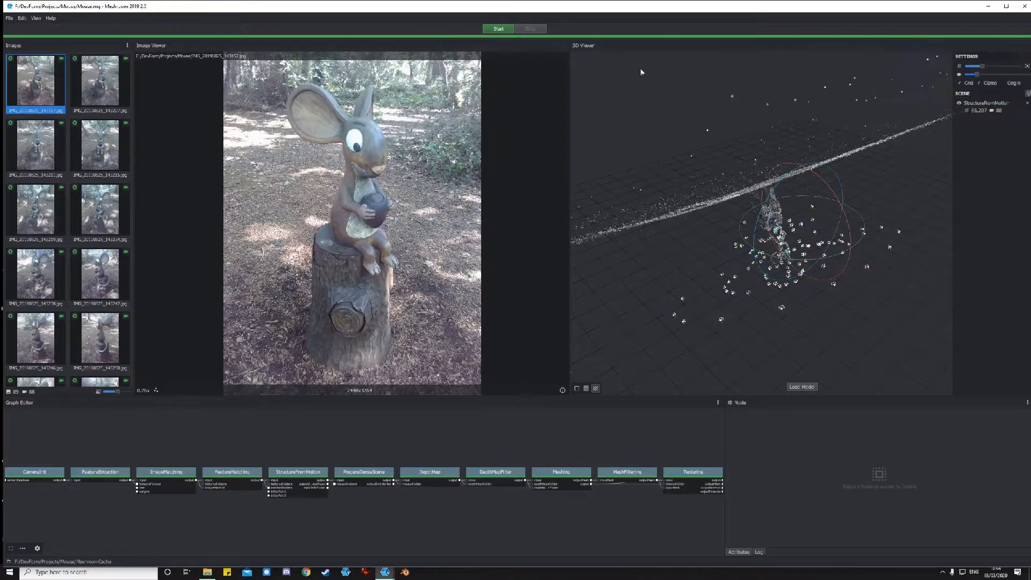
Examine the mouse and stump in the point cloud up close and from afar after the pipeline completes
left_click_drag(811, 257, 790, 243)
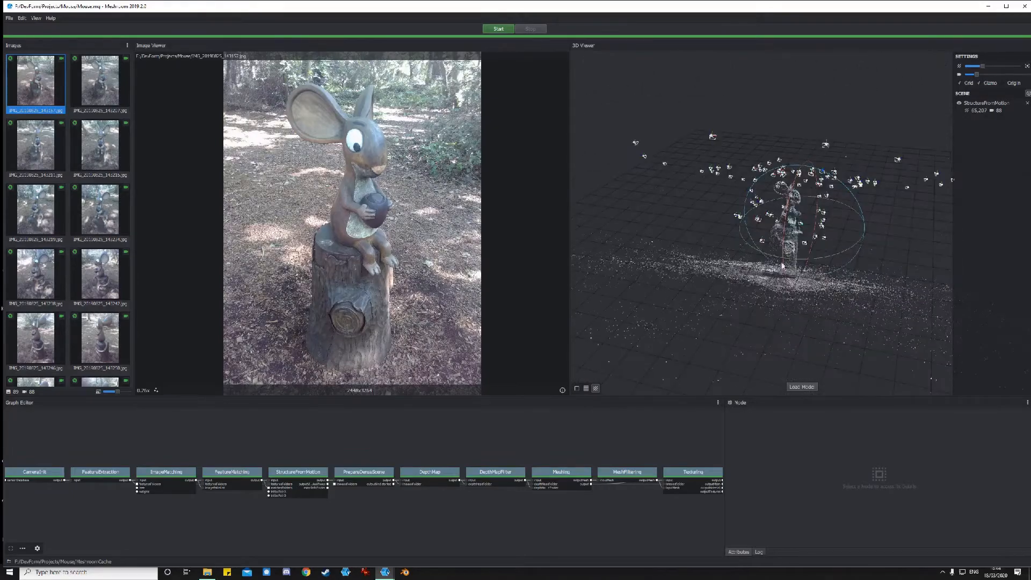
scroll(789, 243, "up", 8)
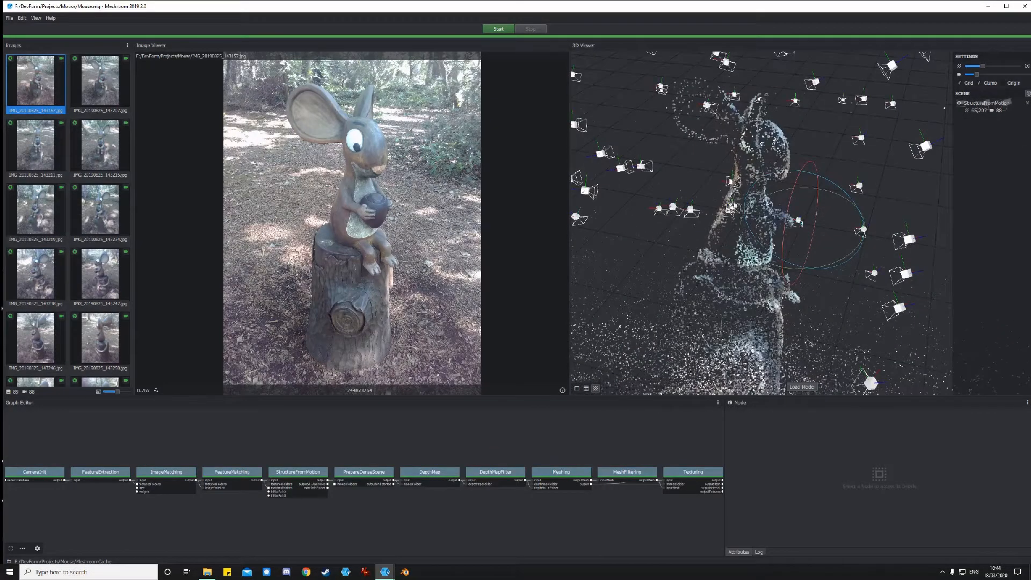
scroll(758, 234, "down", 8)
left_click_drag(831, 244, 778, 260)
scroll(778, 260, "up", 6)
left_click_drag(739, 228, 768, 225)
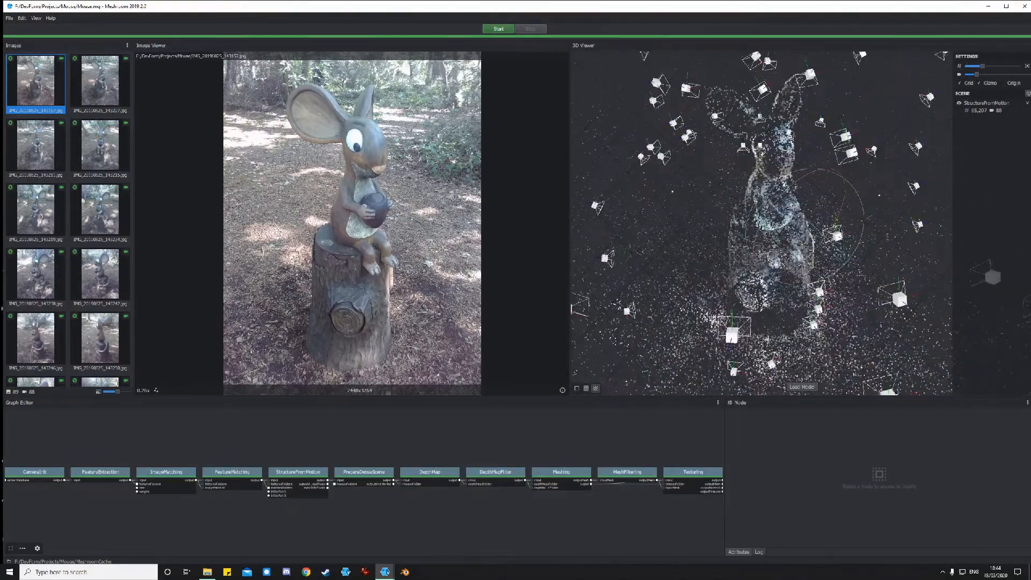
scroll(815, 313, "down", 6)
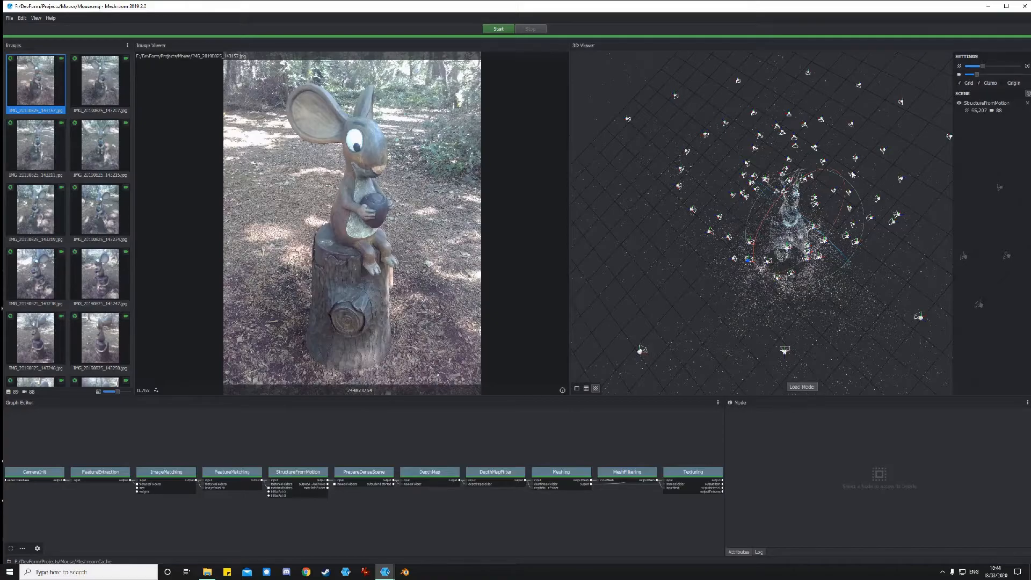
Load the textured model into the 3D viewer and view the mouse on its stump up close
left_click(804, 387)
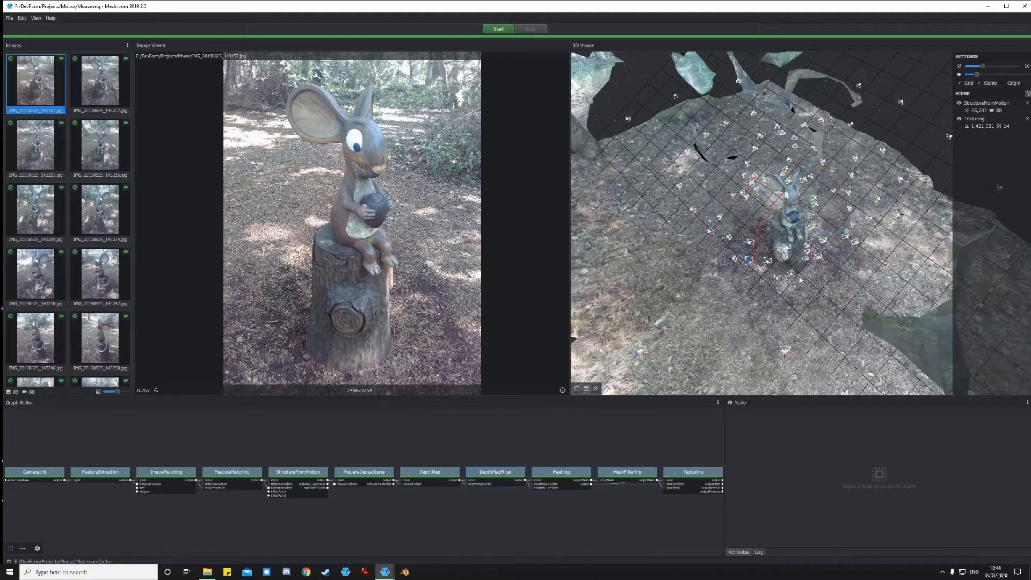
left_click_drag(829, 282, 850, 230)
scroll(791, 270, "up", 8)
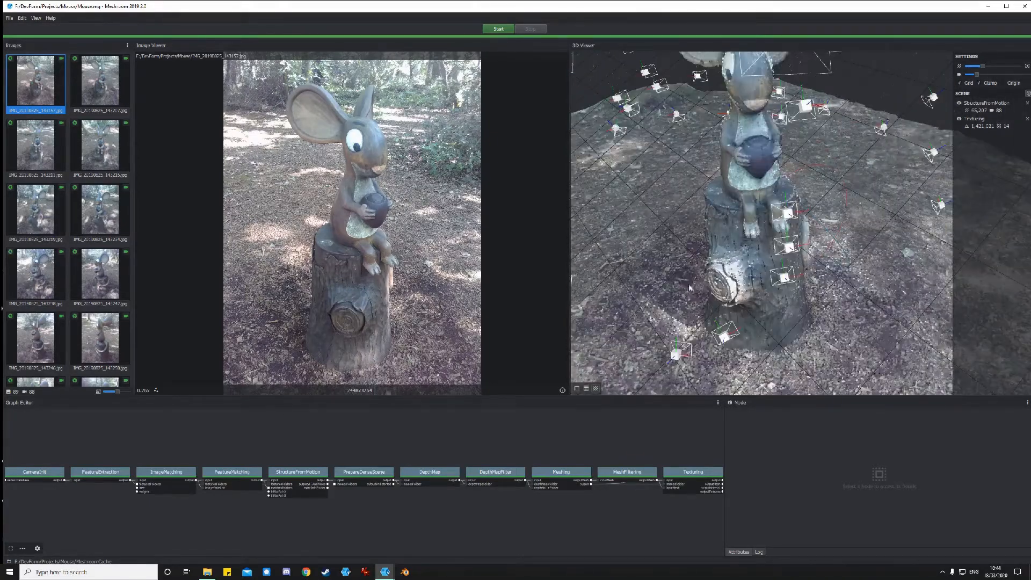
Examine the whole textured scene with its ground and tree fragments, and the mouse on its stump from several angles
scroll(792, 269, "down", 10)
left_click_drag(792, 270, 908, 172)
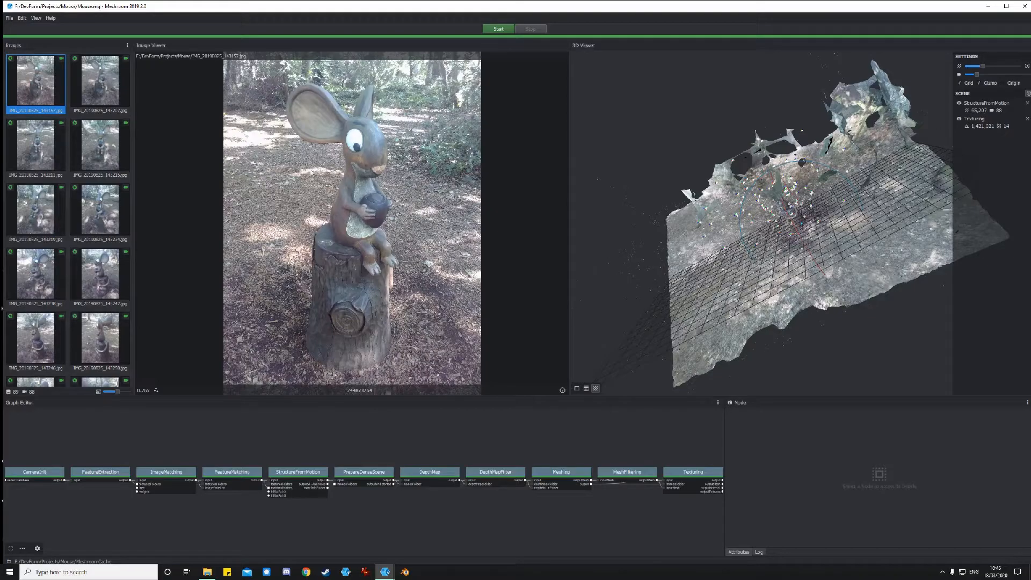
left_click_drag(757, 241, 792, 218)
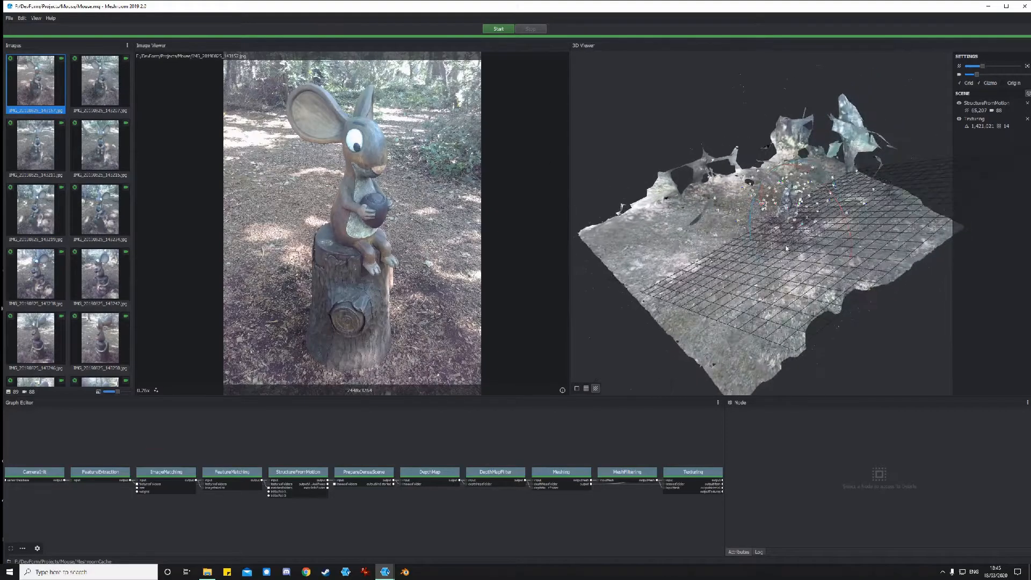
scroll(752, 215, "up", 8)
left_click_drag(701, 209, 887, 267)
scroll(758, 242, "down", 8)
left_click_drag(733, 226, 844, 199)
left_click_drag(802, 226, 748, 241)
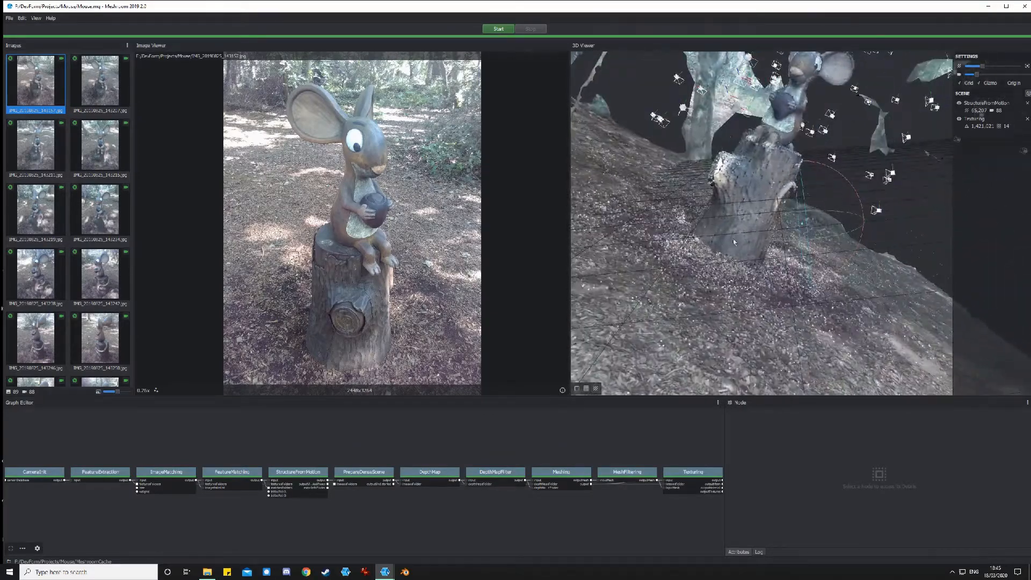
left_click_drag(806, 190, 671, 105)
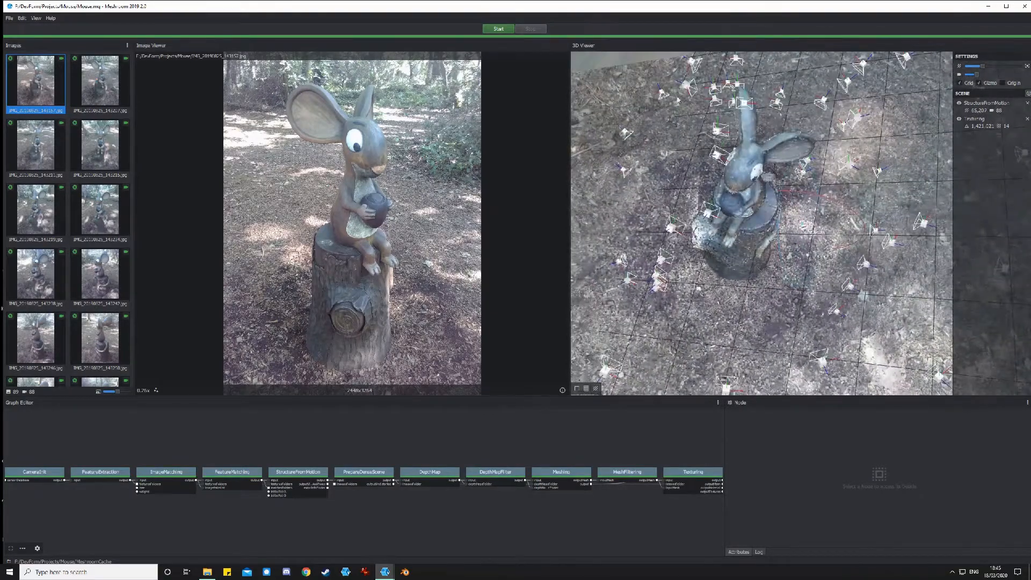
left_click_drag(845, 253, 747, 184)
left_click_drag(705, 223, 763, 204)
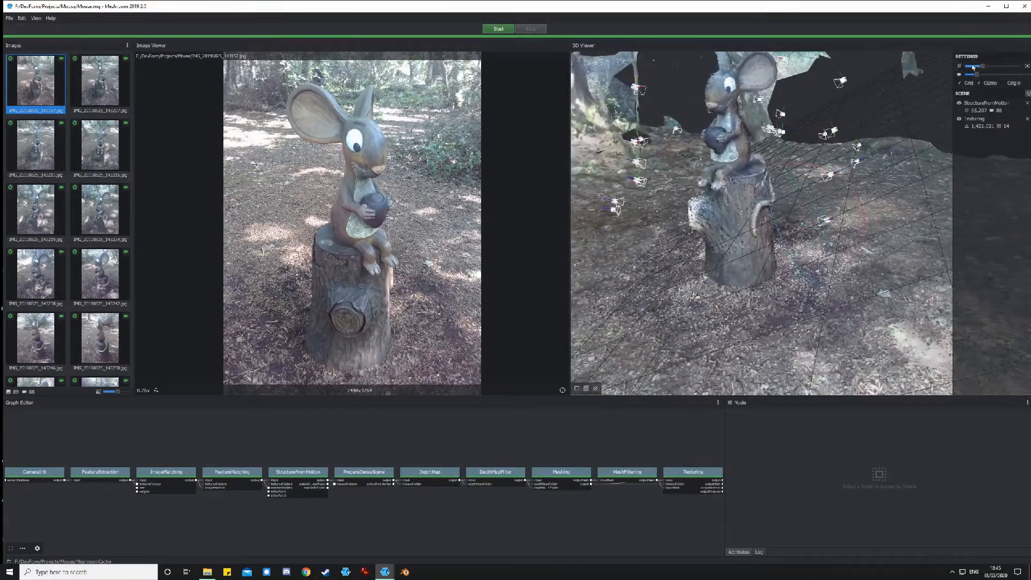
Hide the StructureFromMotion point cloud and cameras so that only the textured mesh is displayed
left_click(960, 105)
middle_click_drag(666, 254, 704, 255)
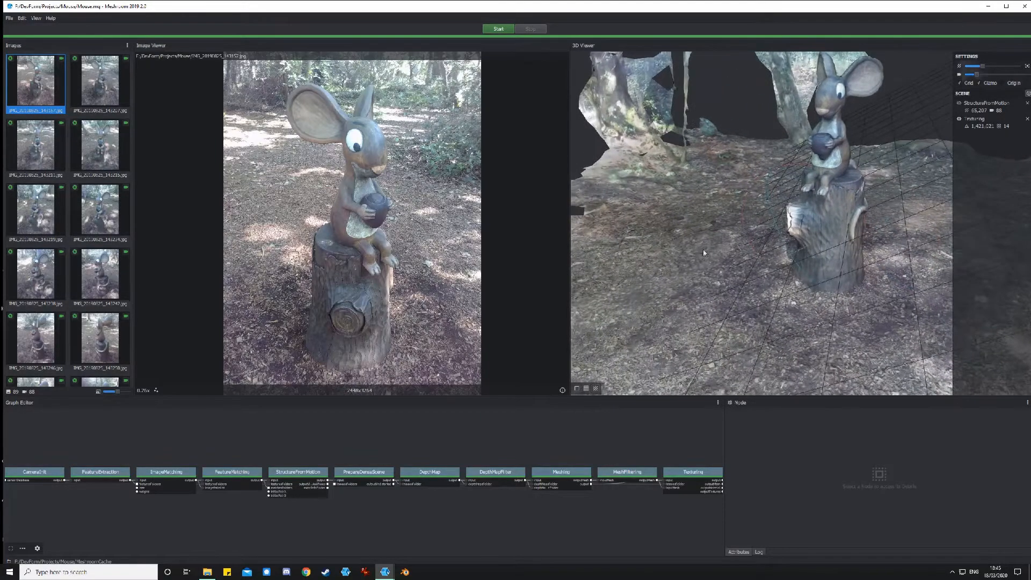
scroll(841, 180, "up", 2)
Examine the textured mesh of the mouse's ear, head and body up close from the side
left_click_drag(860, 169, 889, 225)
left_click_drag(782, 285, 789, 148)
scroll(861, 247, "up", 6)
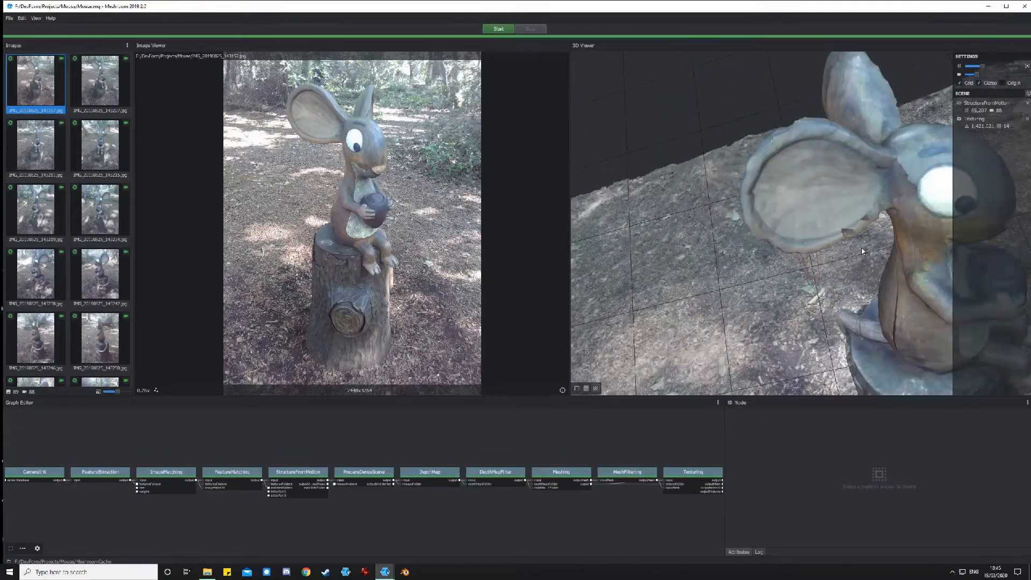
scroll(859, 244, "down", 6)
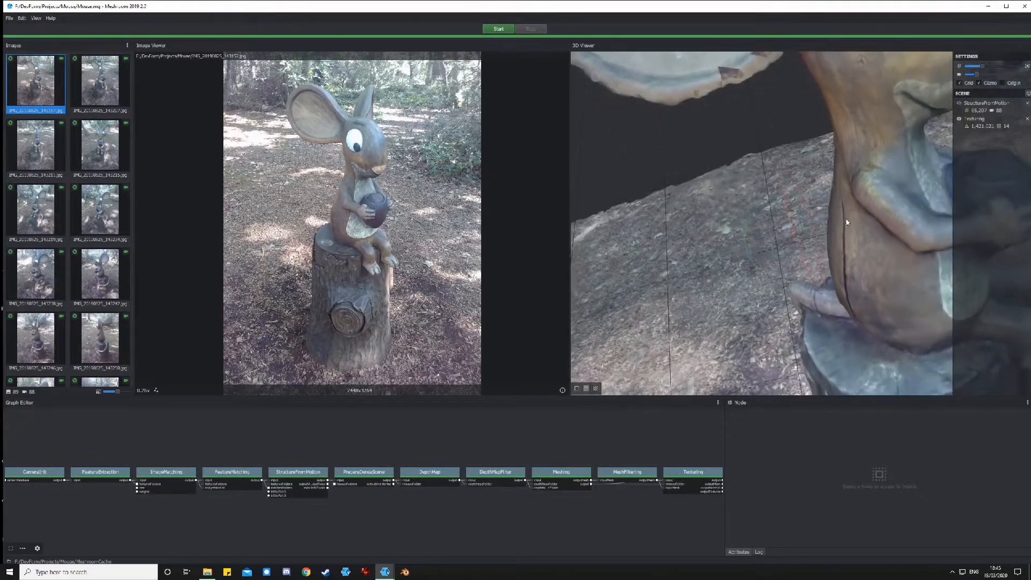
left_click_drag(787, 133, 726, 130)
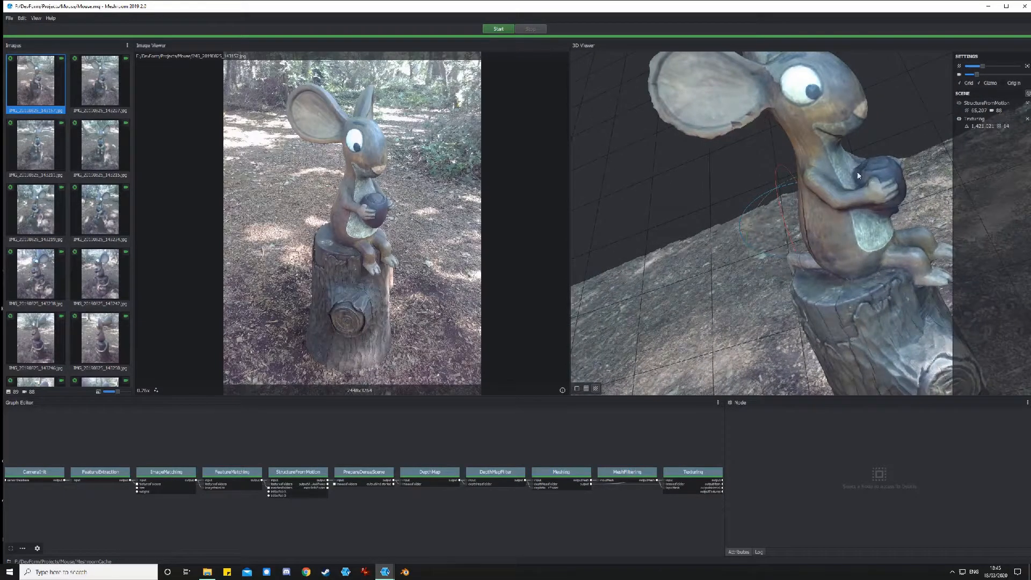
left_click_drag(833, 231, 738, 163)
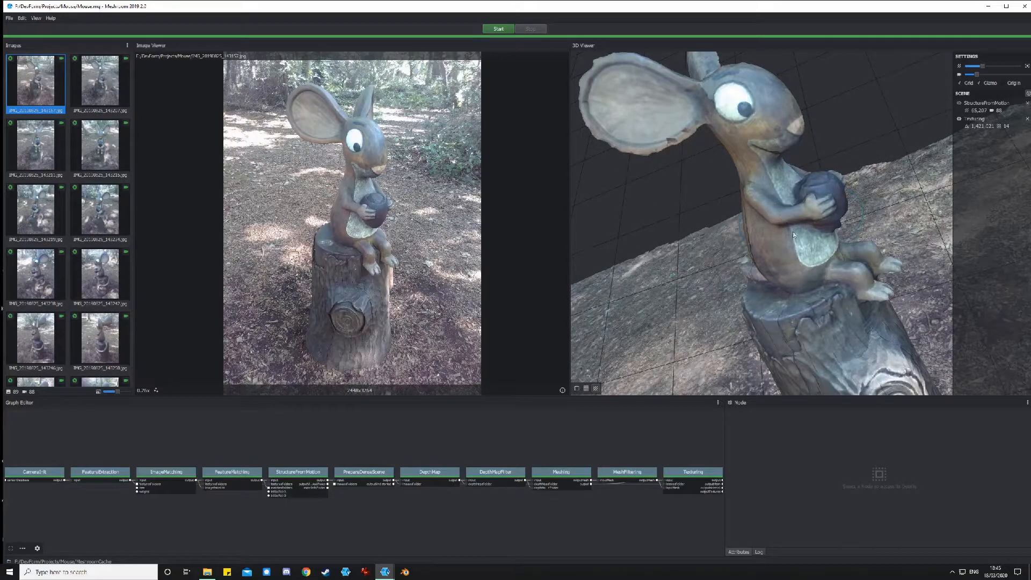
Examine the full textured figure on its stump from different sides and the front of its body up close
left_click_drag(880, 304, 734, 243)
mouse_move(839, 262)
left_mouse_down()
mouse_move(817, 247)
mouse_move(836, 256)
mouse_move(849, 247)
left_mouse_up()
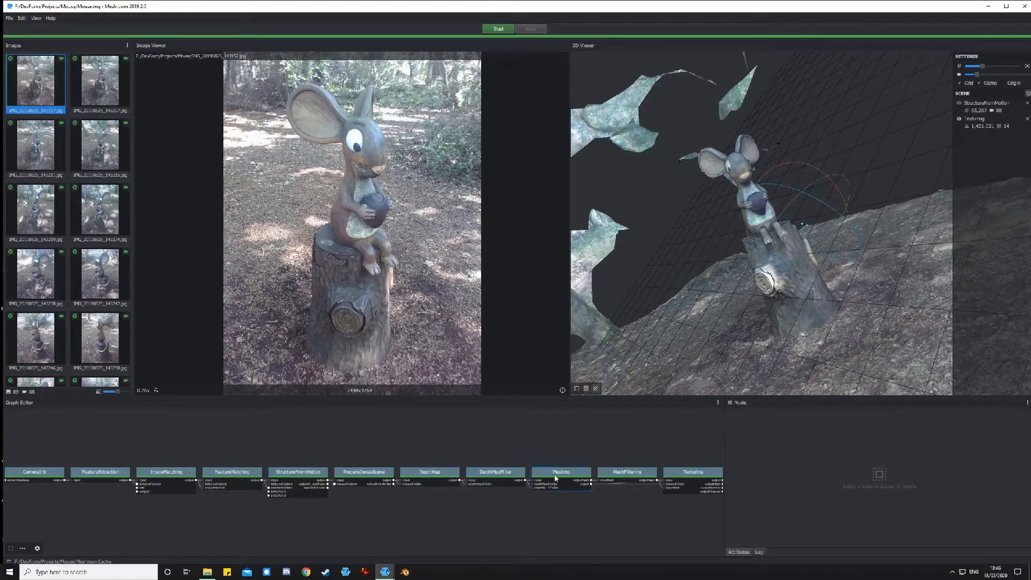
left_click_drag(717, 307, 844, 294)
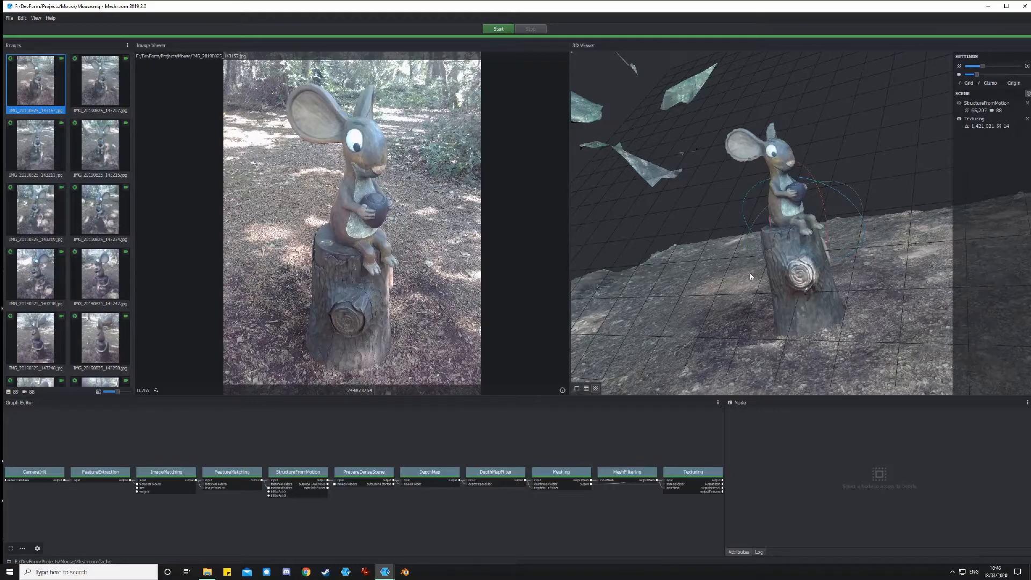
left_click_drag(736, 270, 895, 278)
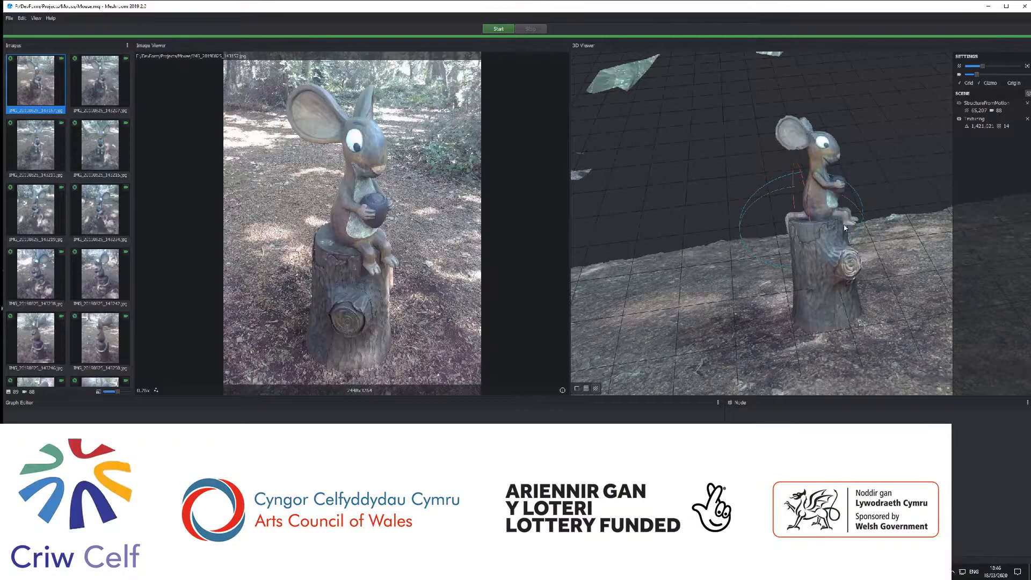
left_click_drag(834, 172, 804, 274)
scroll(805, 274, "up", 5)
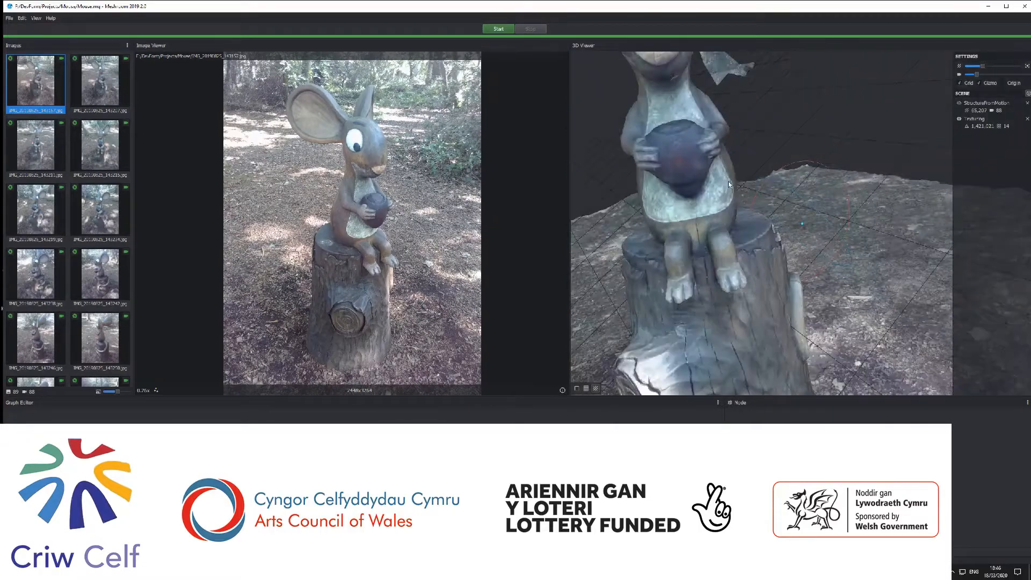